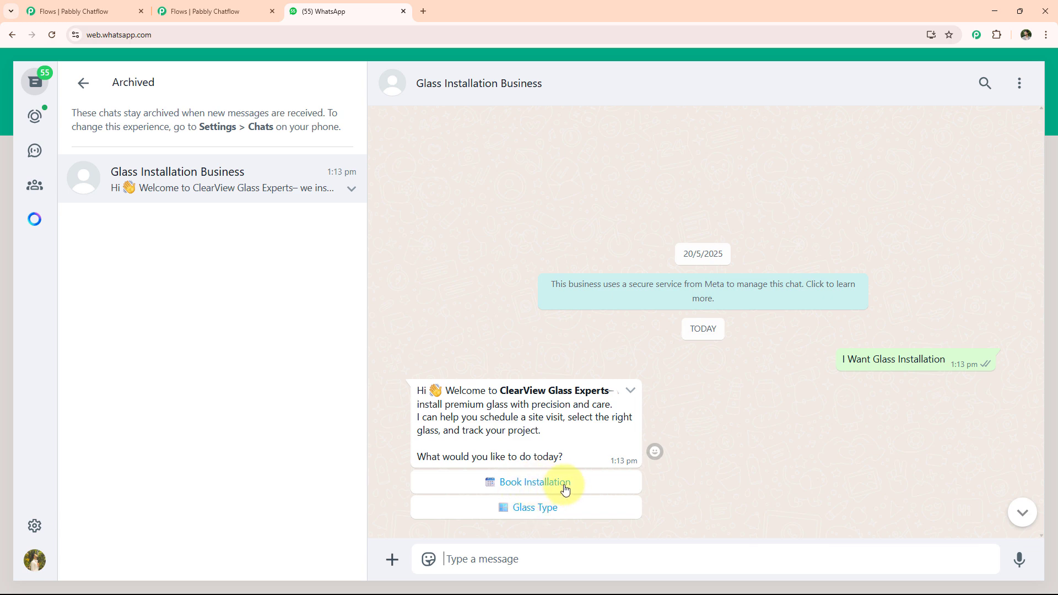
Step: Ask the Glass Installation Business chatbot for the Glass Type options, then choose Book Installation from its welcome message
click(527, 508)
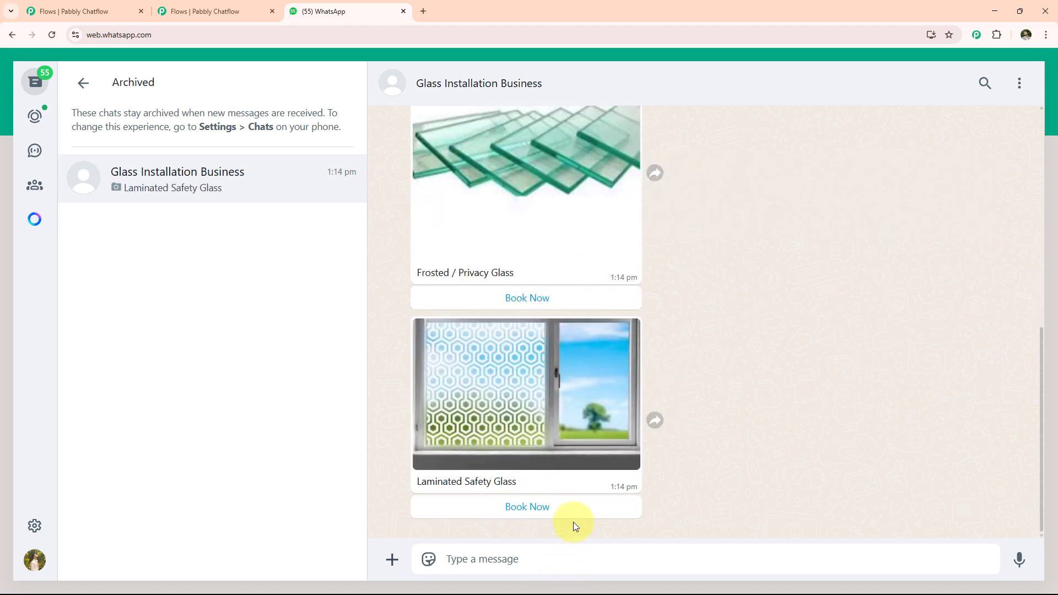
scroll(607, 461, up, 5)
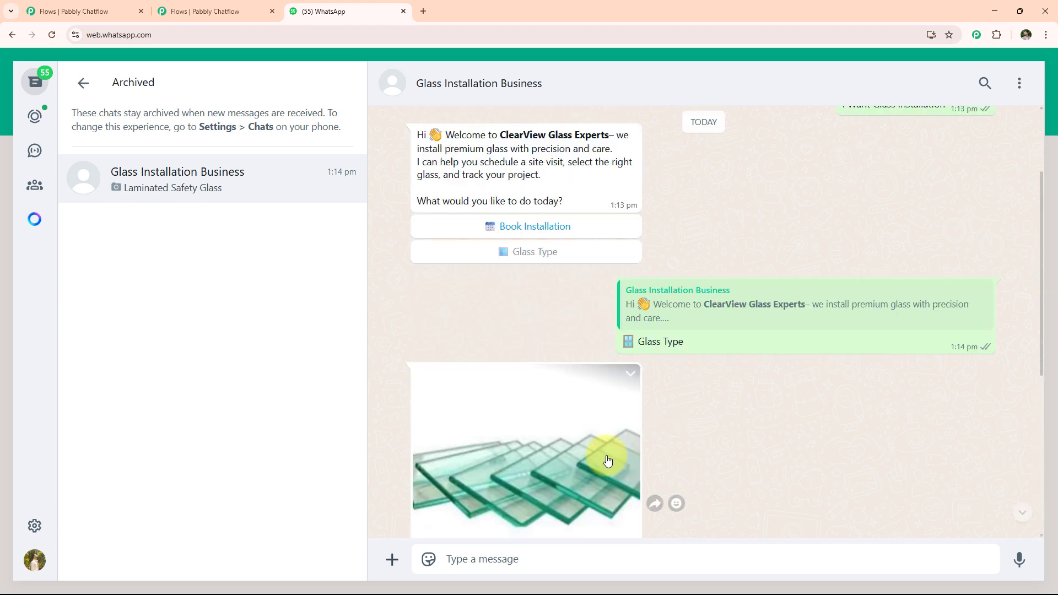
click(538, 226)
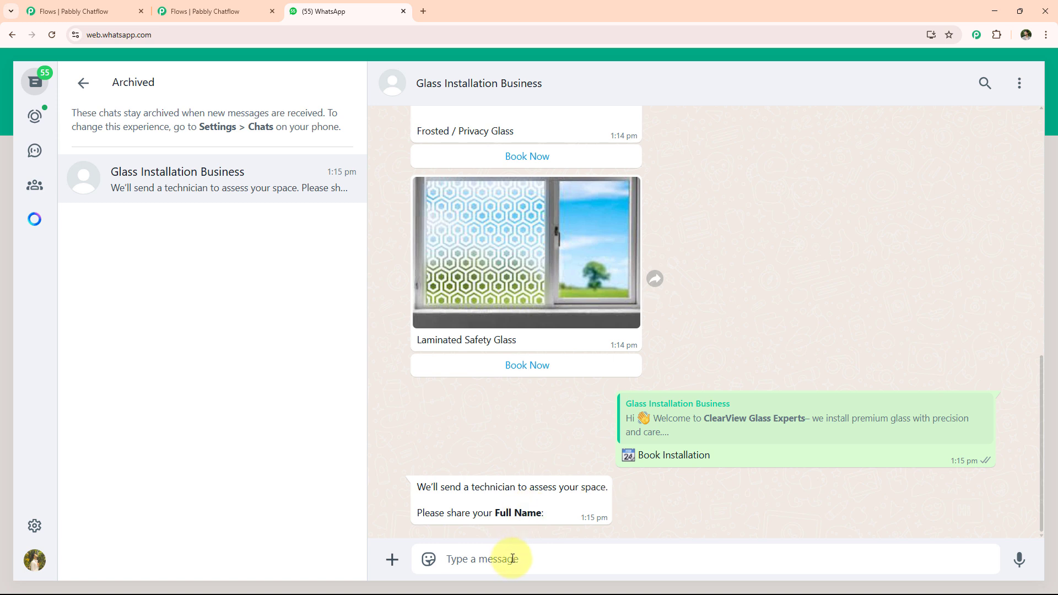
Step: Reply to the chatbot's booking questions with the customer's full name and address
click(512, 558)
text(Test User)
key(Return)
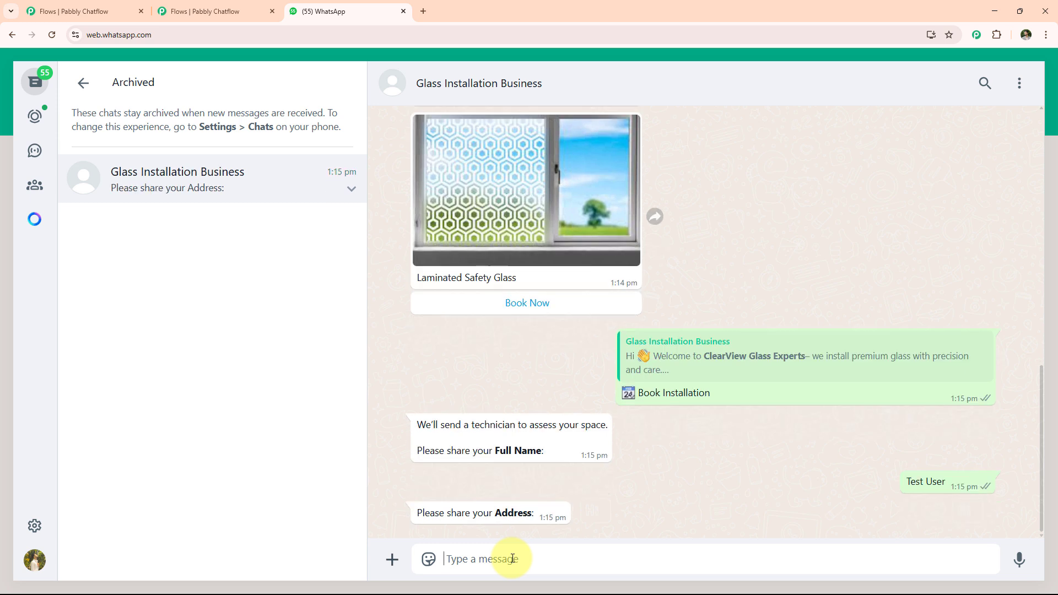
text(xyz)
key(Return)
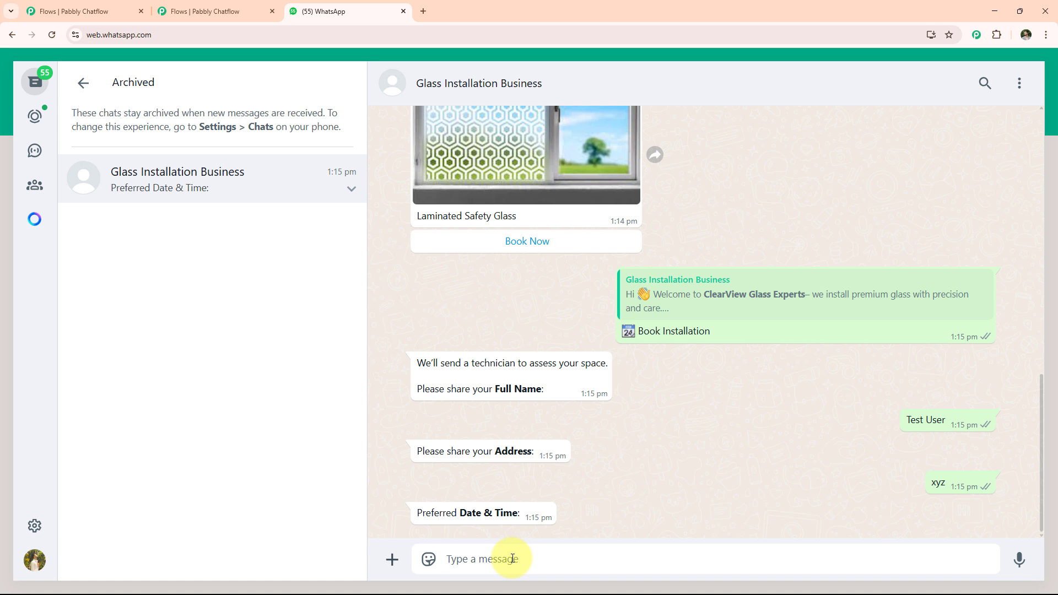
Step: Send 28 June - 10 AM as the preferred date and time and confirm the booking summary
text(28 June - 10 AM)
key(Return)
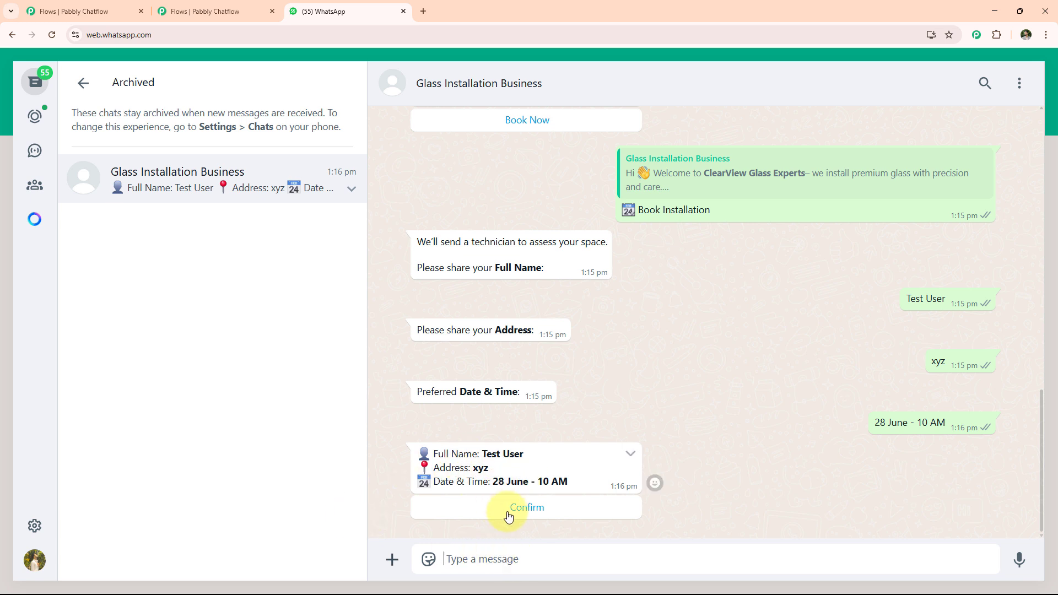
click(528, 508)
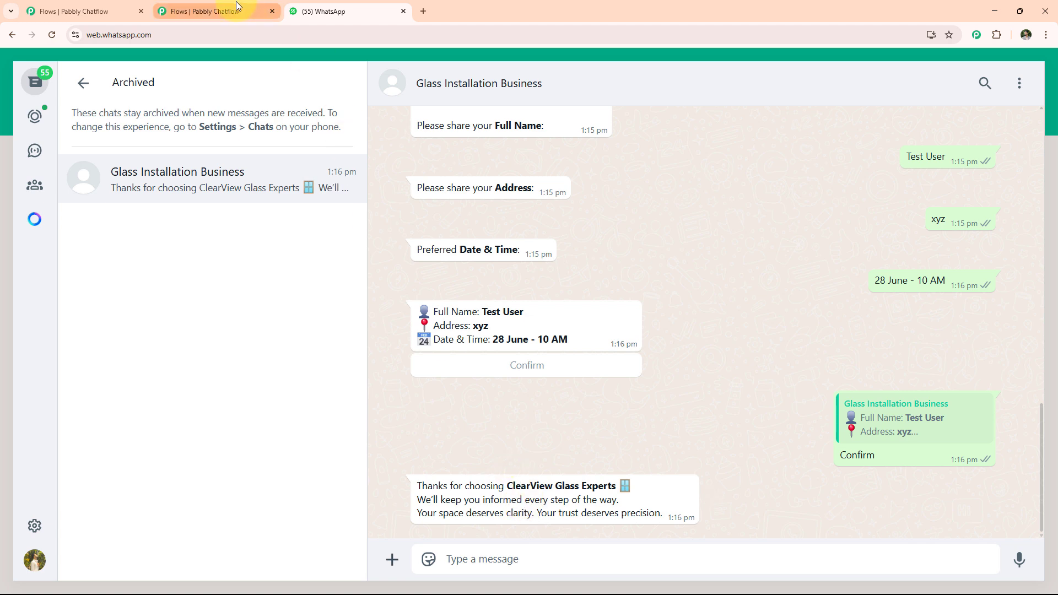
click(203, 11)
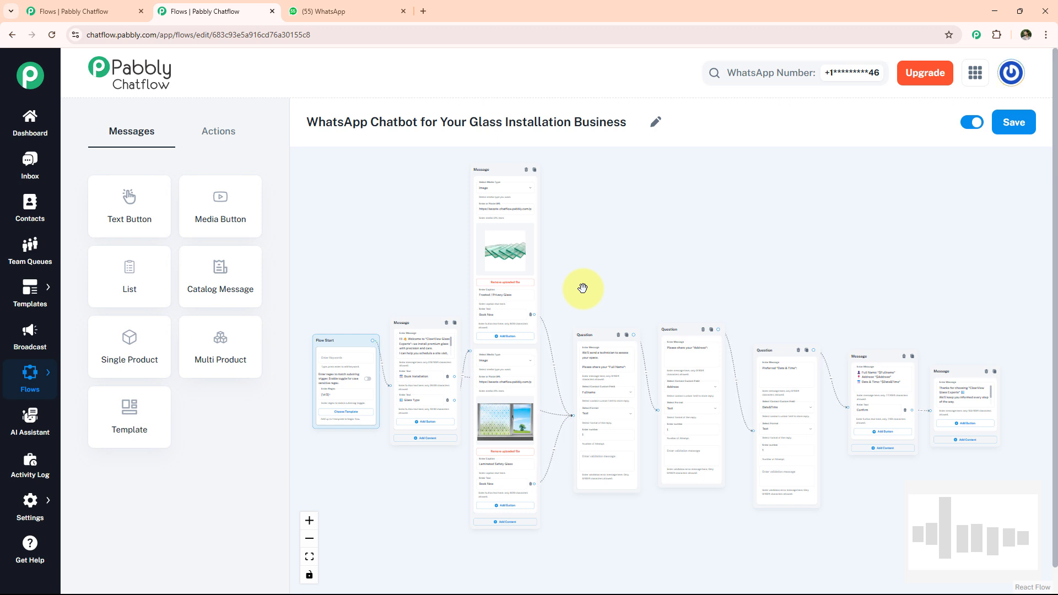
click(423, 11)
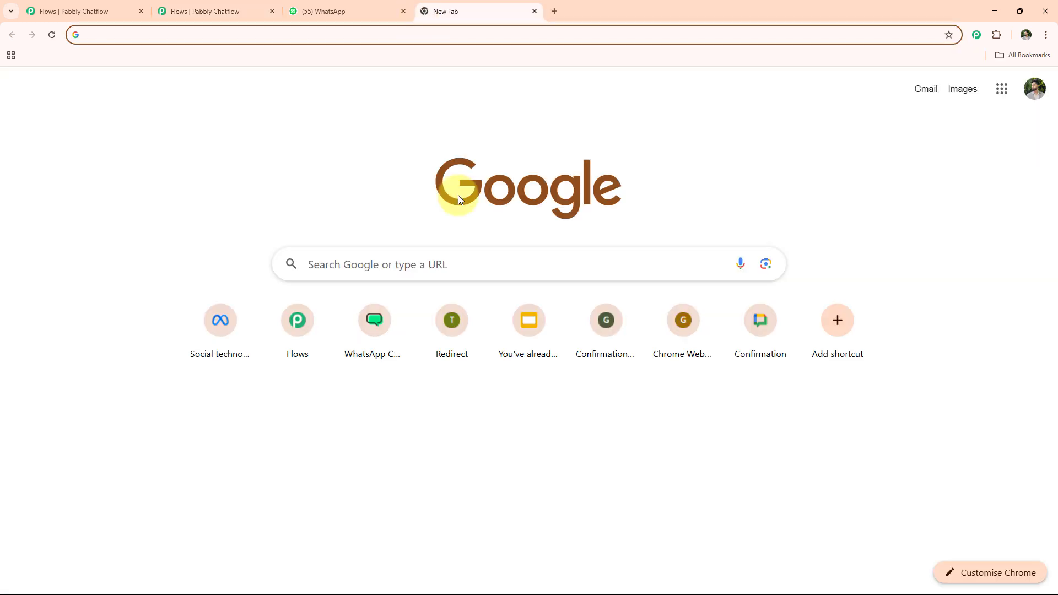
click(381, 40)
text(www.pabbly.com/chatflow)
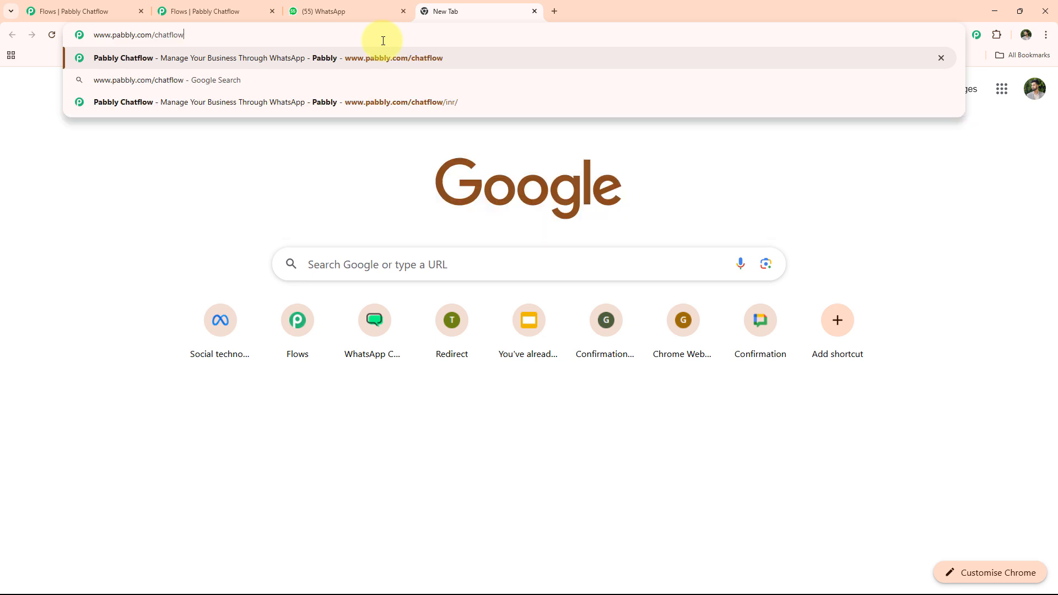
key(Return)
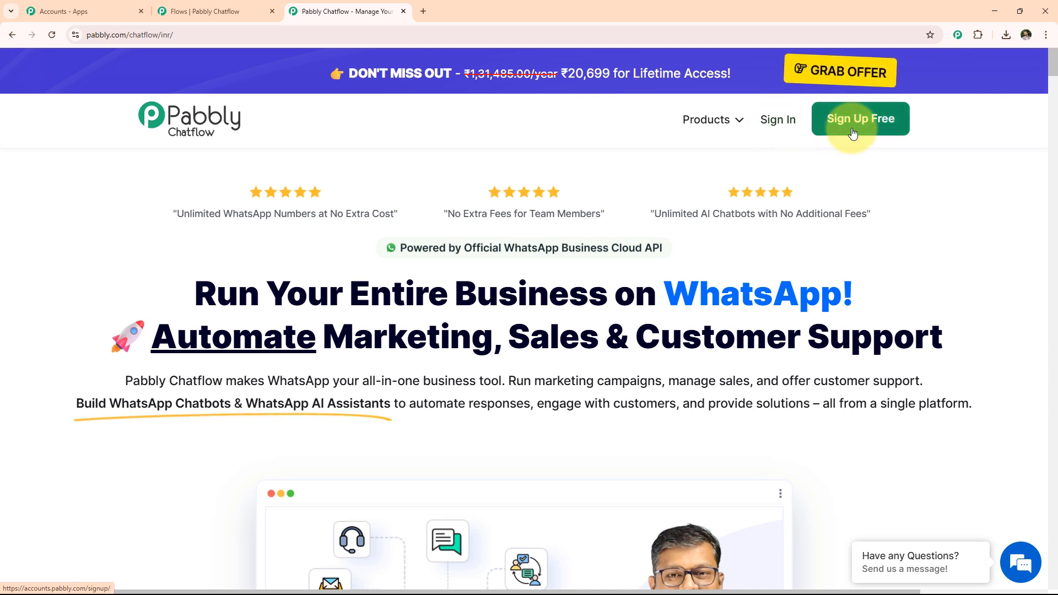
click(788, 124)
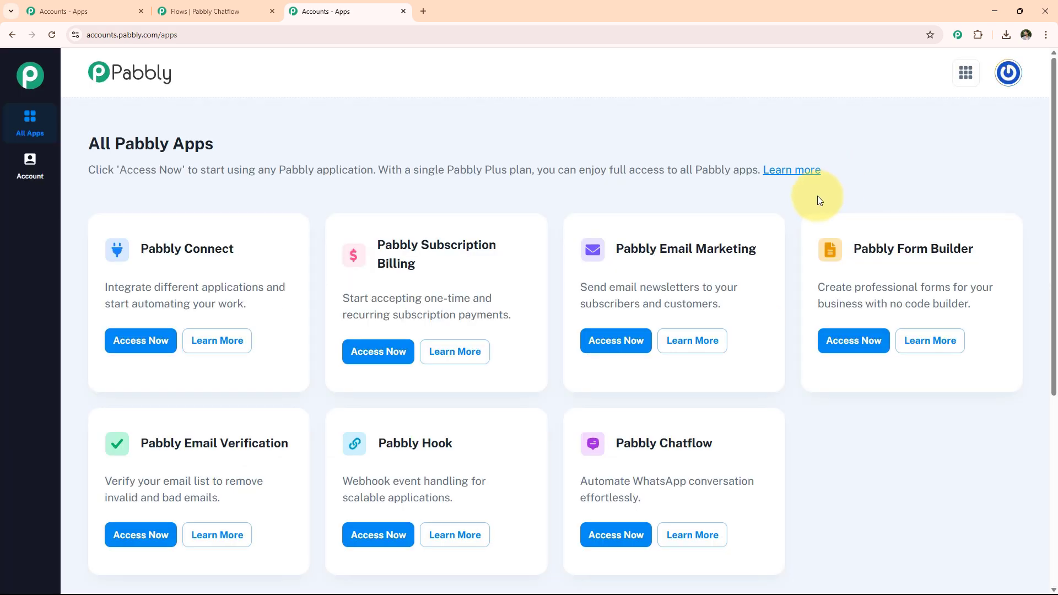
click(628, 534)
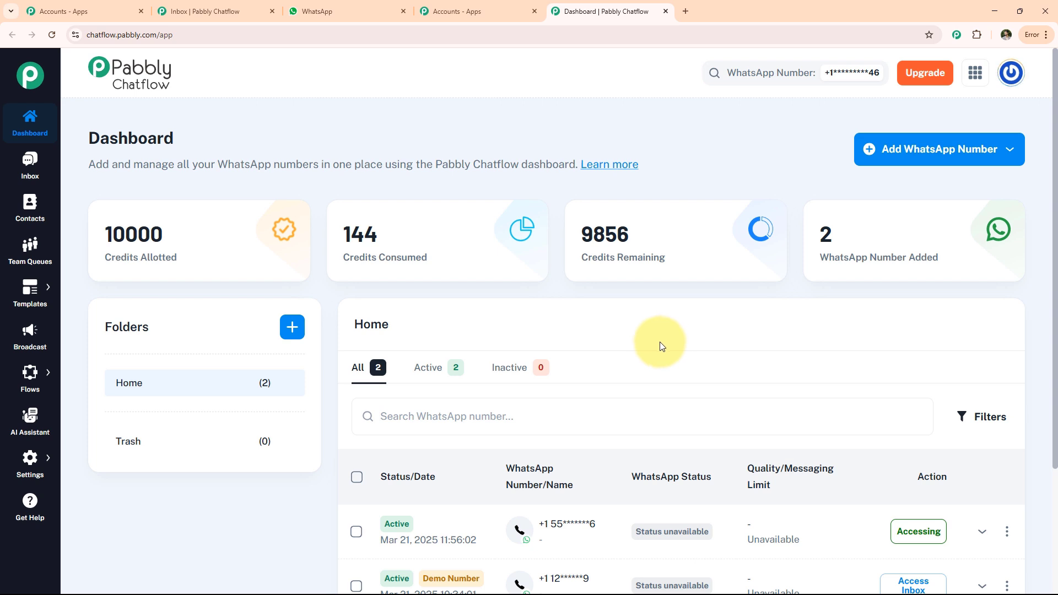
Step: View the Manual Token Connect form for adding a WhatsApp number, leaving it without entering anything
click(916, 159)
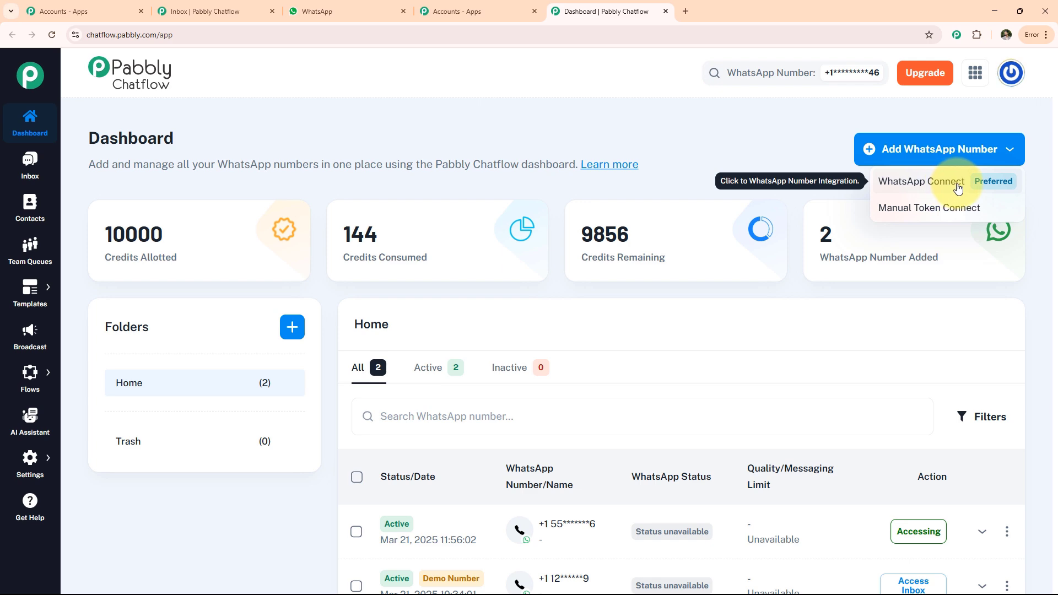
click(935, 214)
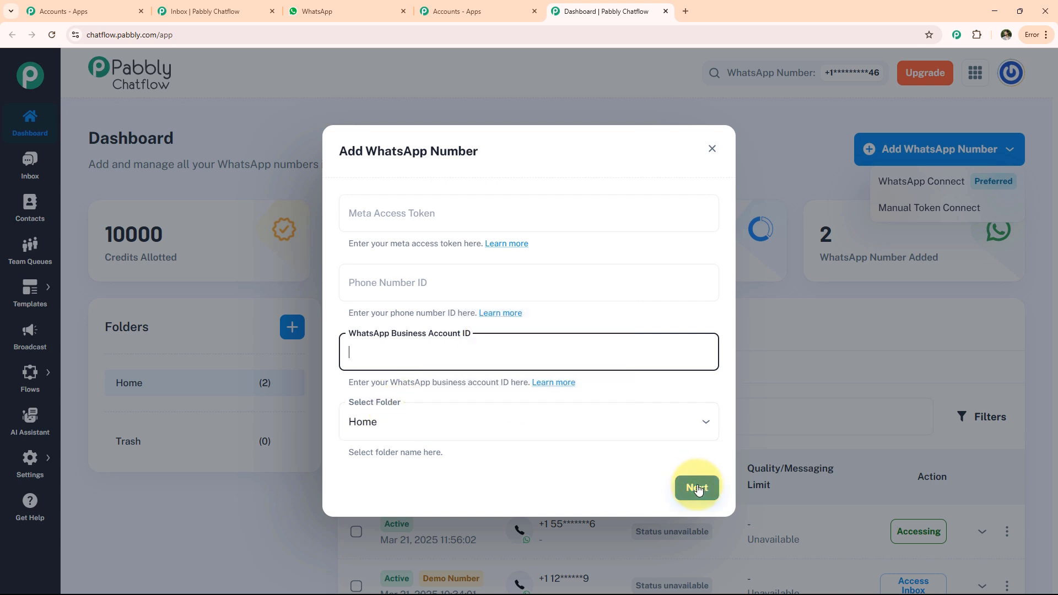
click(610, 528)
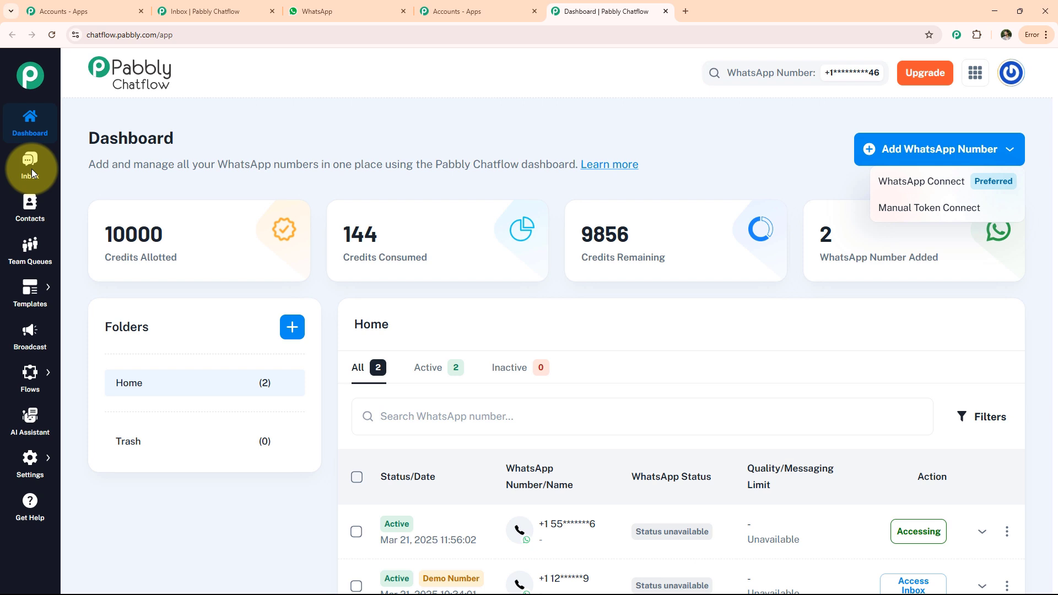
Step: Examine the Contacts page with its contact list and the Team Queues page
click(30, 205)
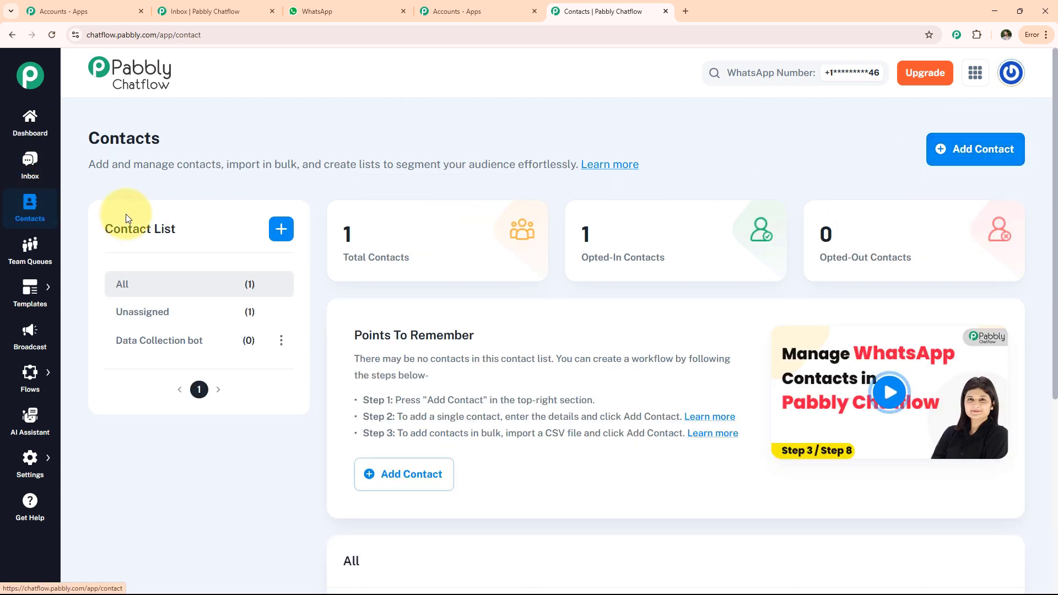
scroll(181, 220, down, 4)
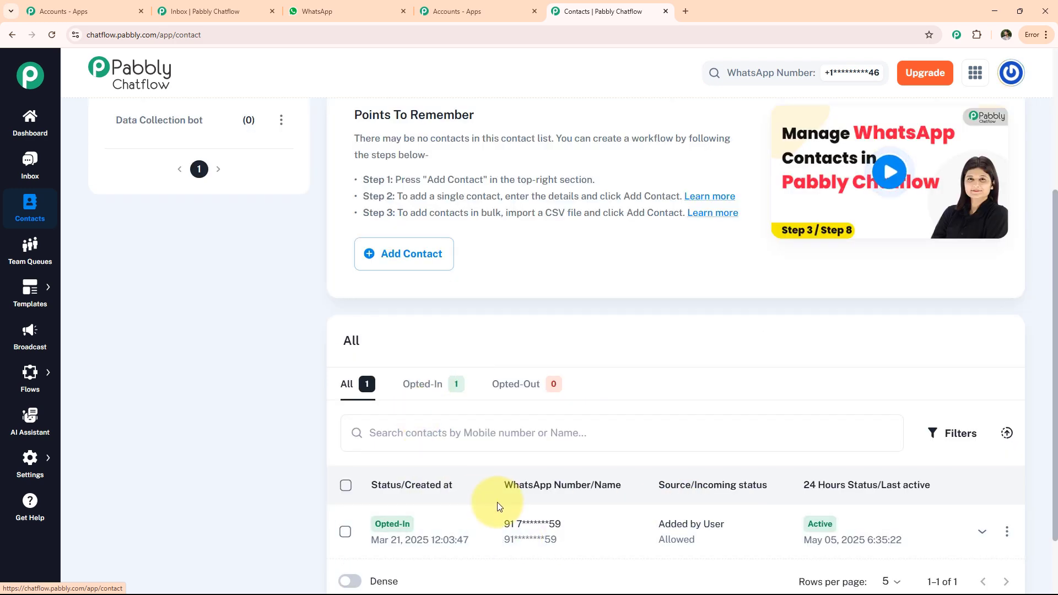
click(30, 251)
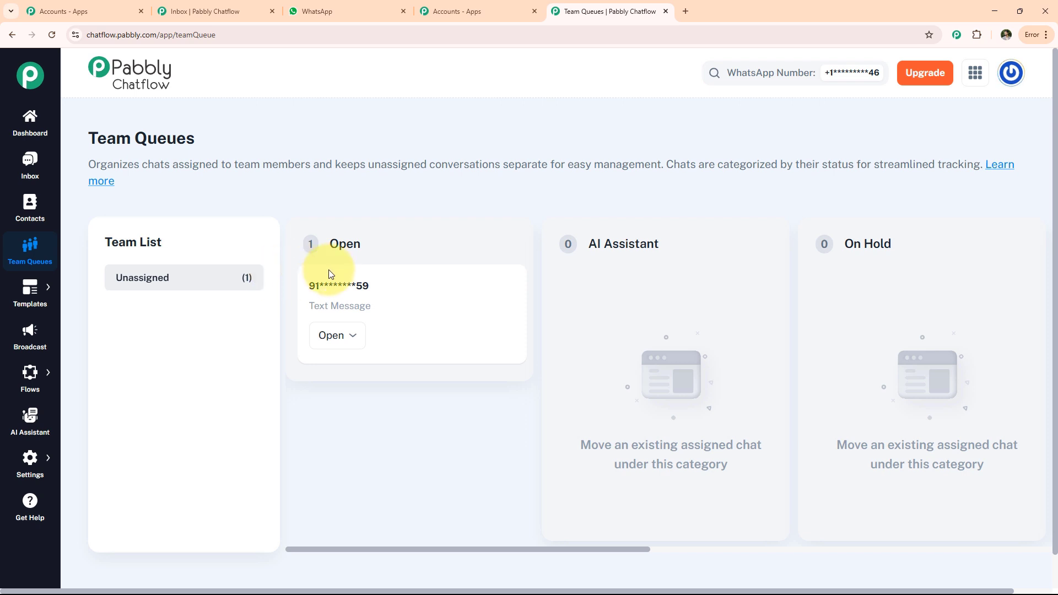
Step: Open the form for adding a new message template and look through its fields
click(30, 292)
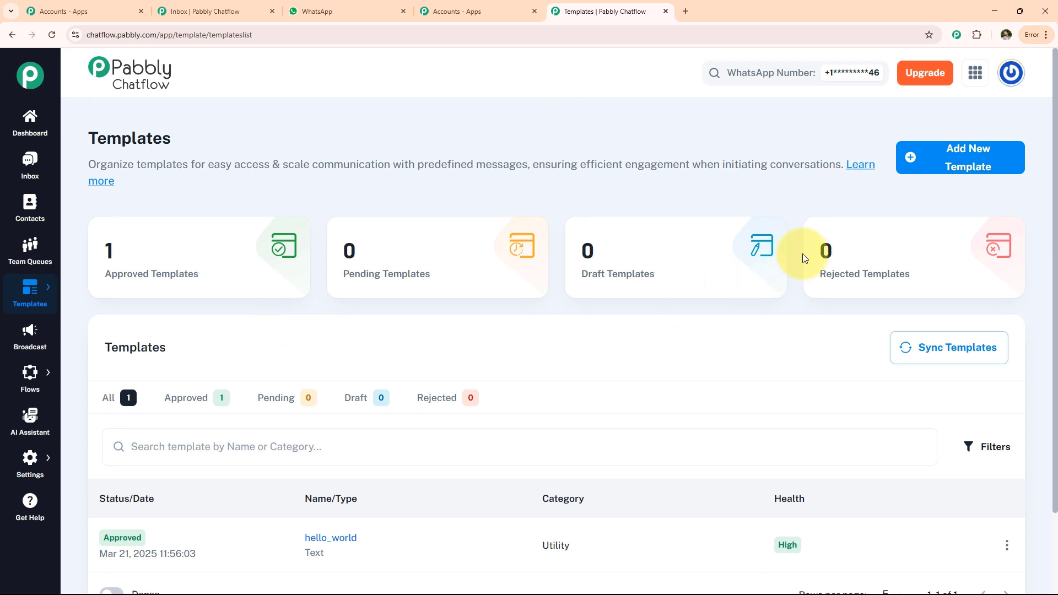
click(966, 166)
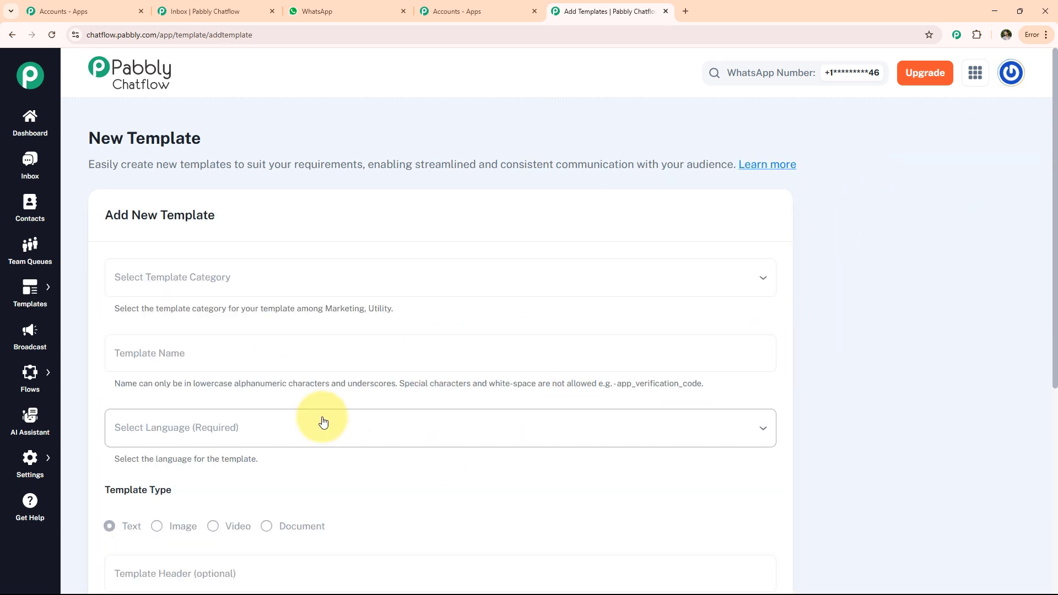
scroll(315, 427, down, 5)
scroll(311, 423, down, 1)
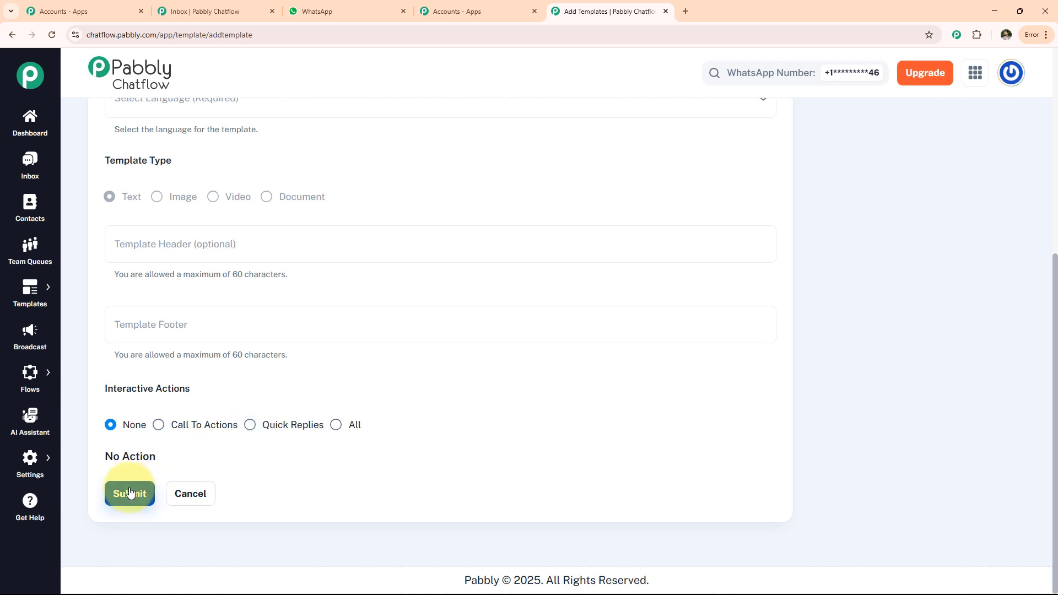
Step: Open the form for adding a WhatsApp broadcast and look through its settings
click(29, 336)
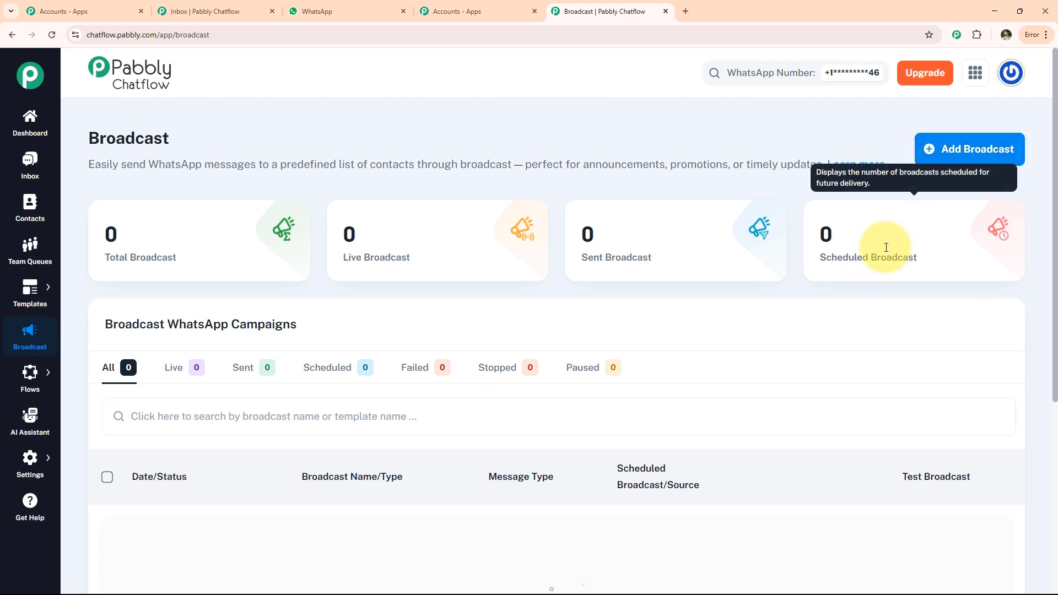
click(935, 149)
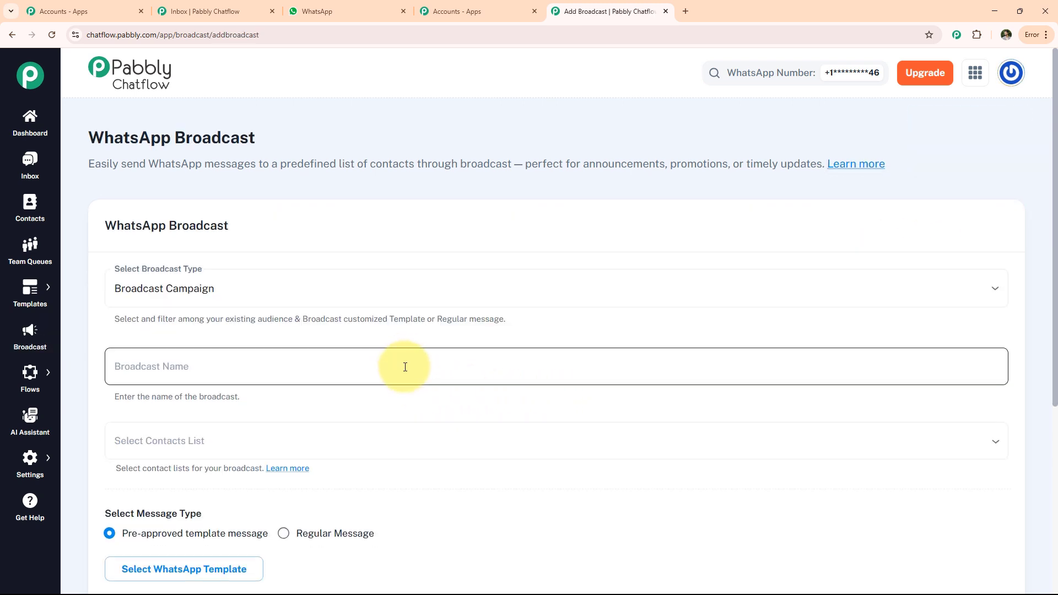
scroll(399, 369, down, 5)
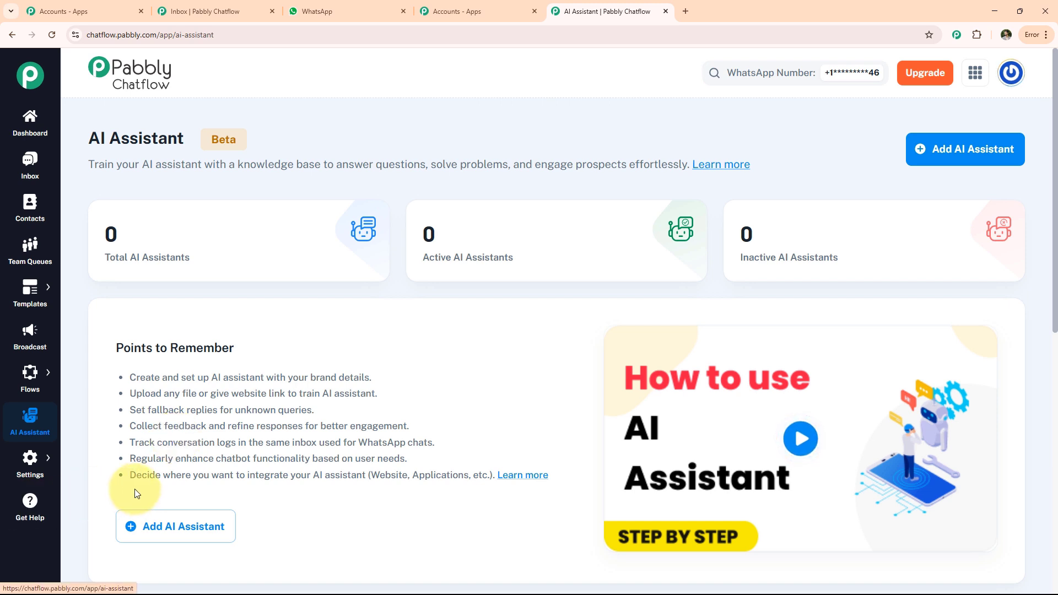
Step: Open the Flow Builder and look through the existing chatbot flows
click(29, 463)
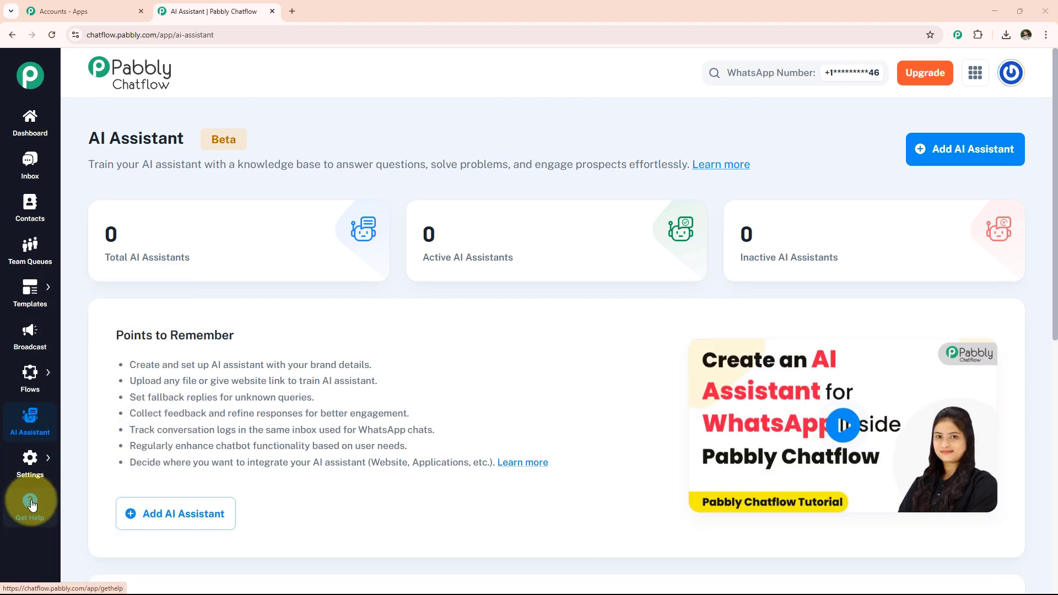
mouse_move(44, 384)
click(74, 366)
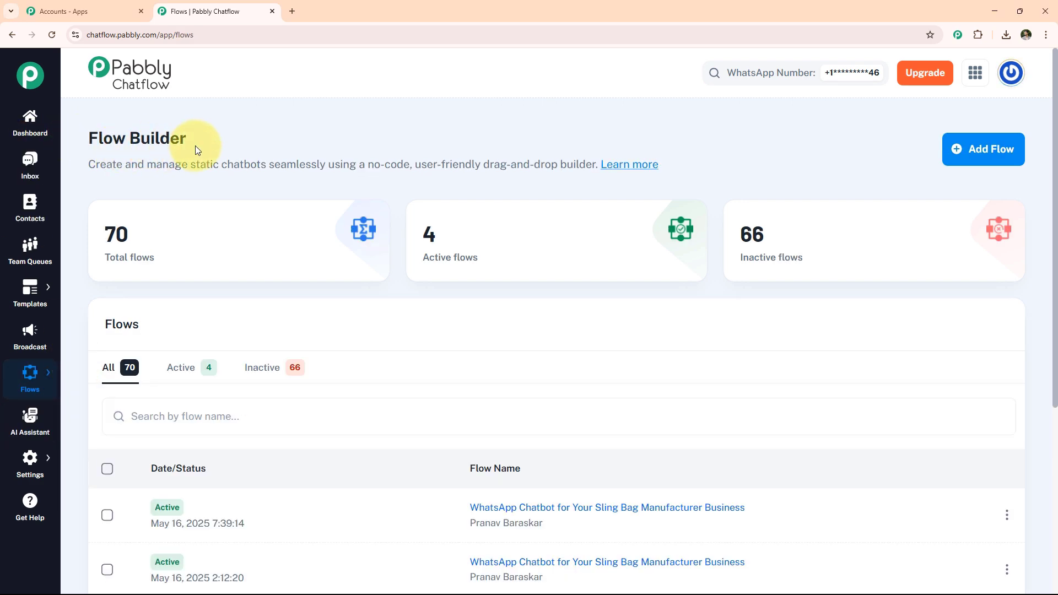
mouse_move(210, 264)
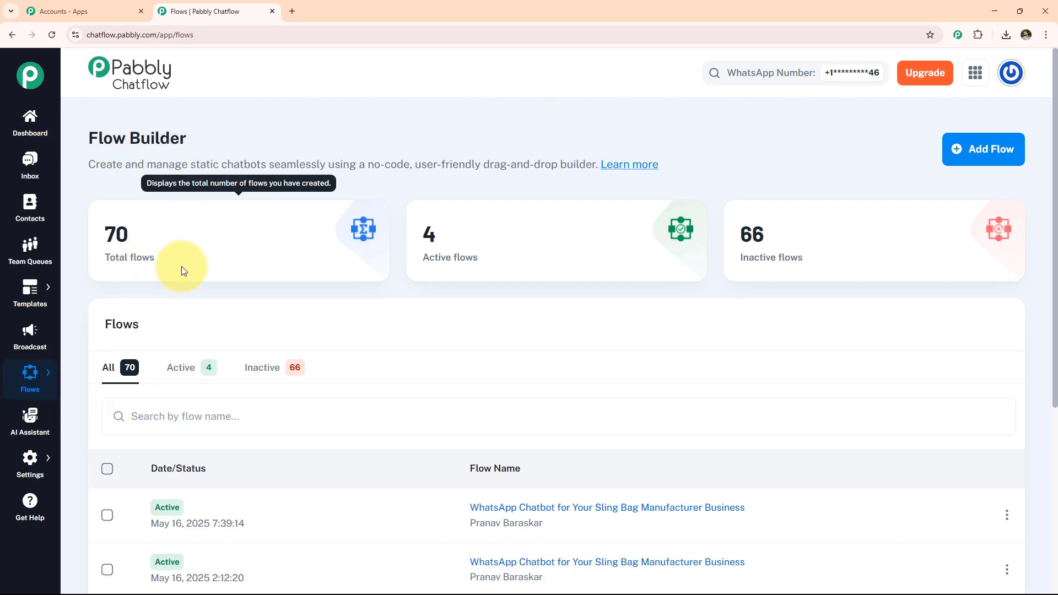
scroll(184, 270, down, 2)
scroll(279, 449, down, 2)
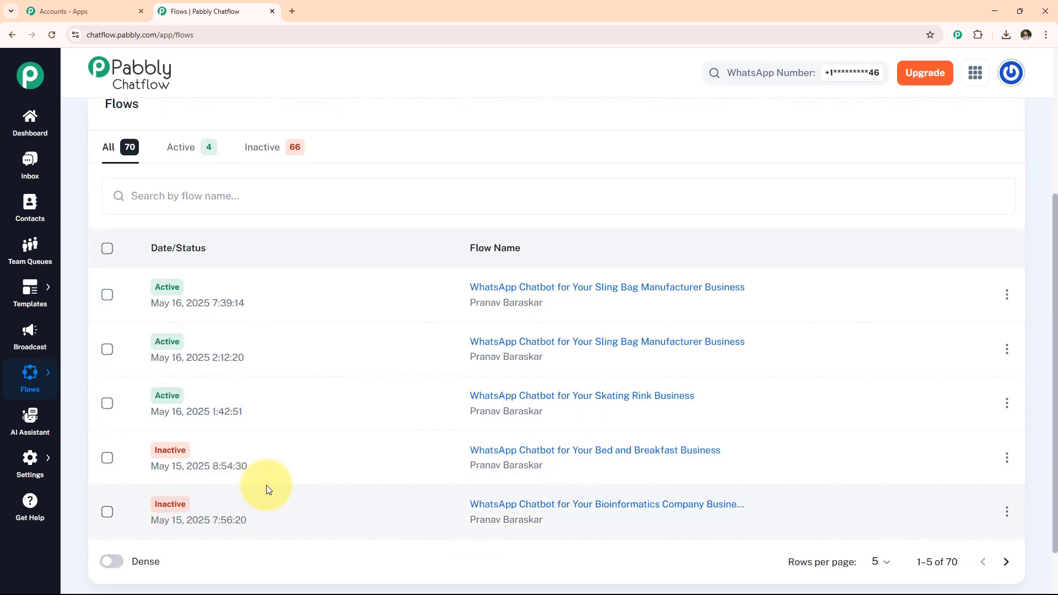
scroll(267, 488, up, 4)
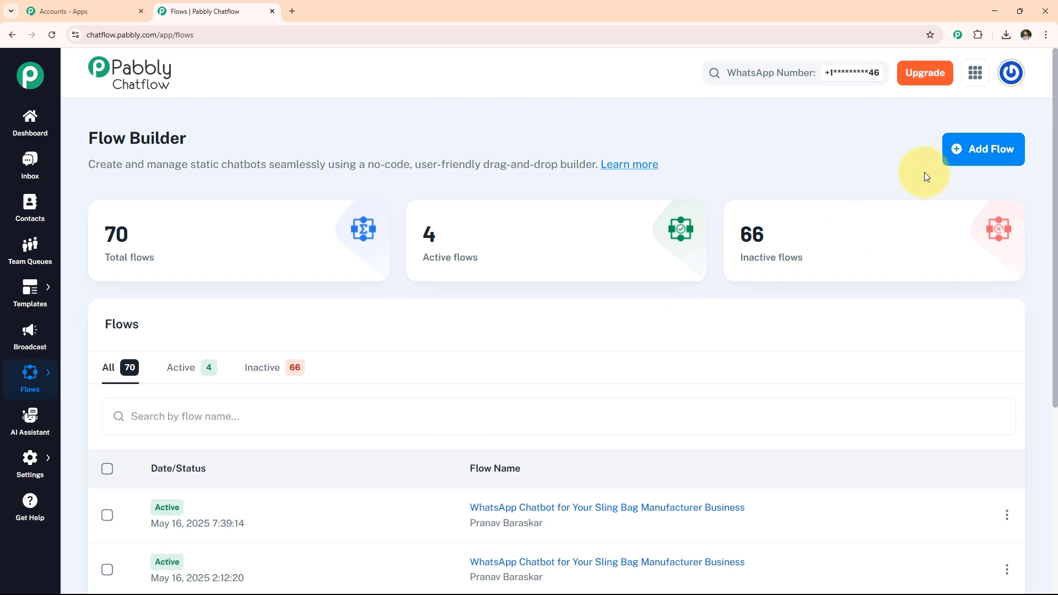
Step: Add a new flow and name it "WhatsApp Chatbot for Your Glass Installation Business"
click(958, 148)
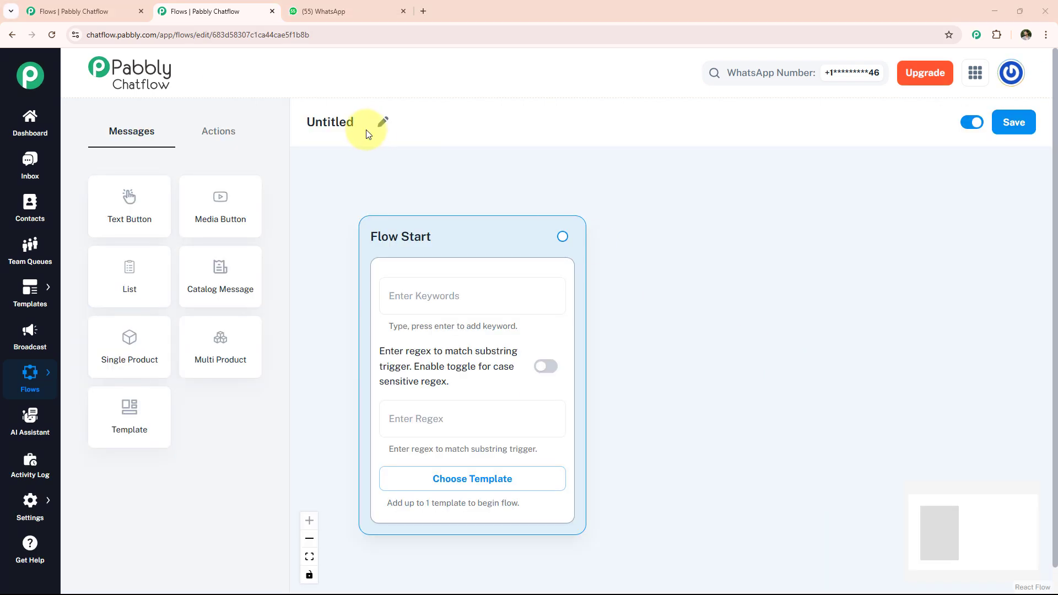
click(382, 122)
key(ctrl+a)
text(WhatsApp Chatbot for Your Glass Installation Business)
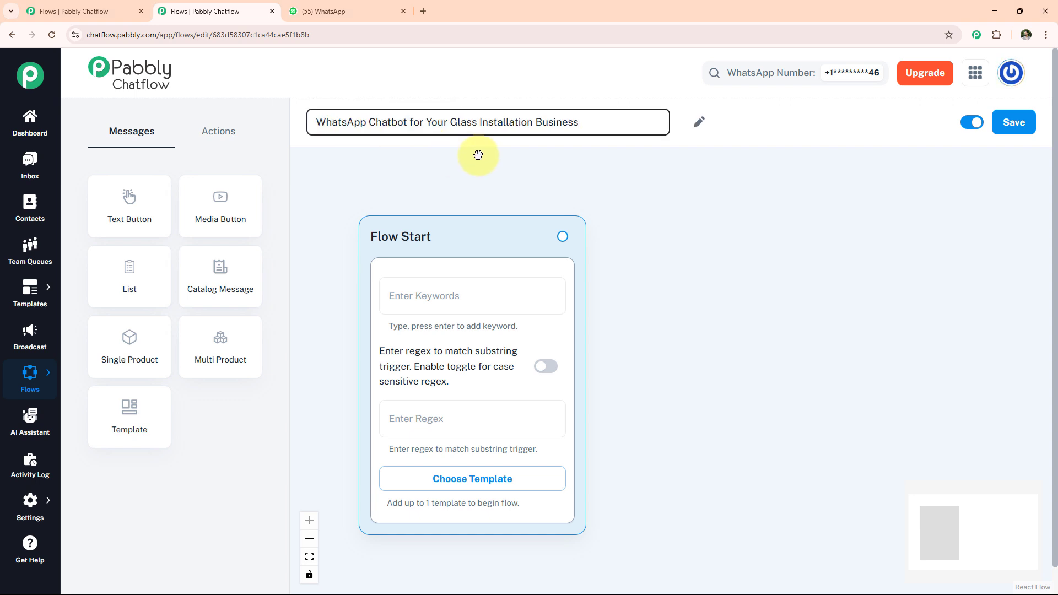
click(478, 154)
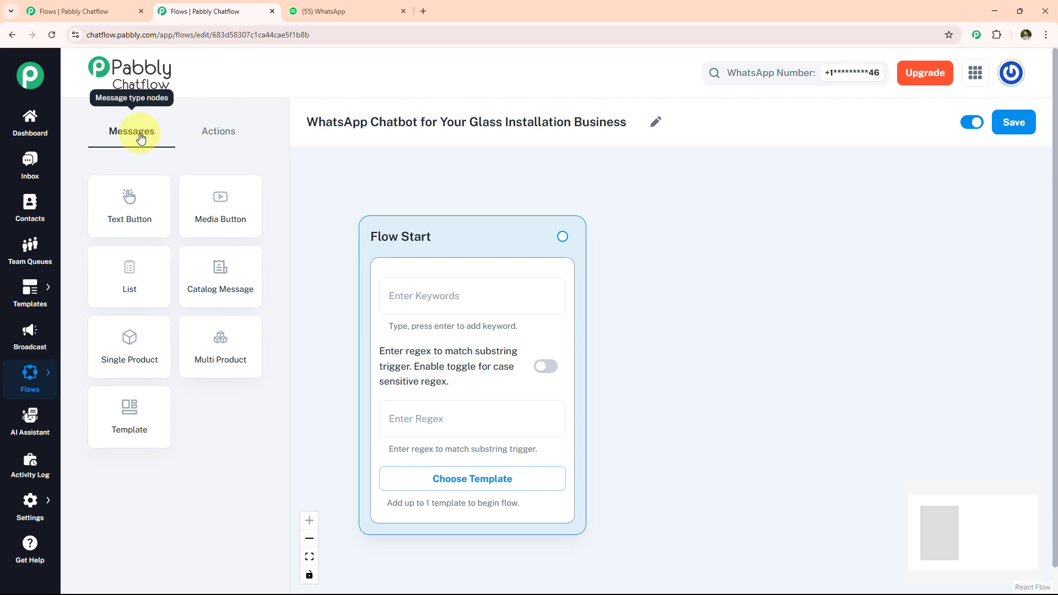
Step: View the available action nodes and set the Flow Start trigger regex to [\s\S]+
click(211, 136)
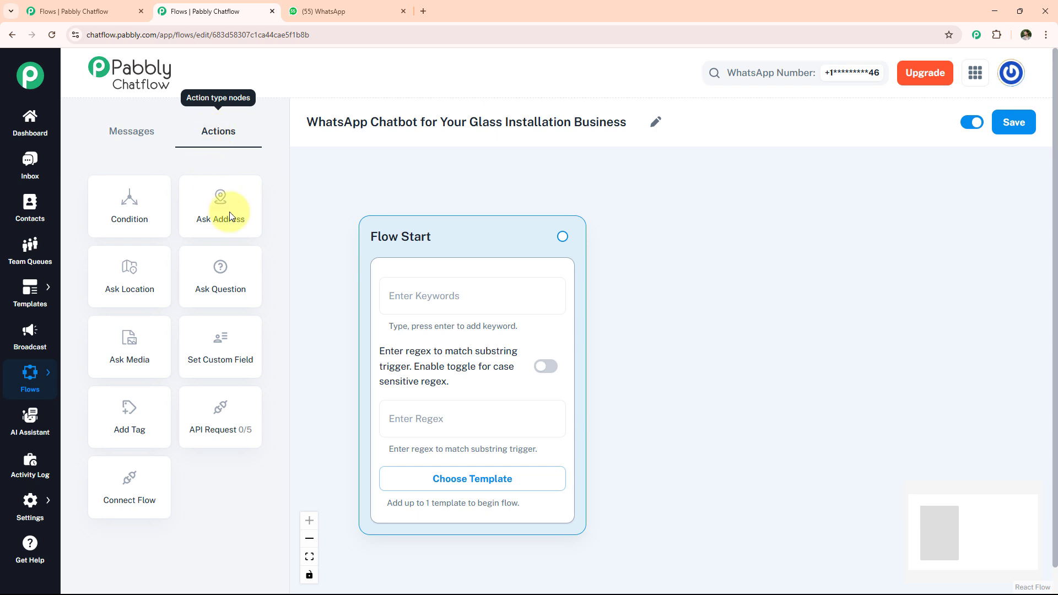
click(446, 419)
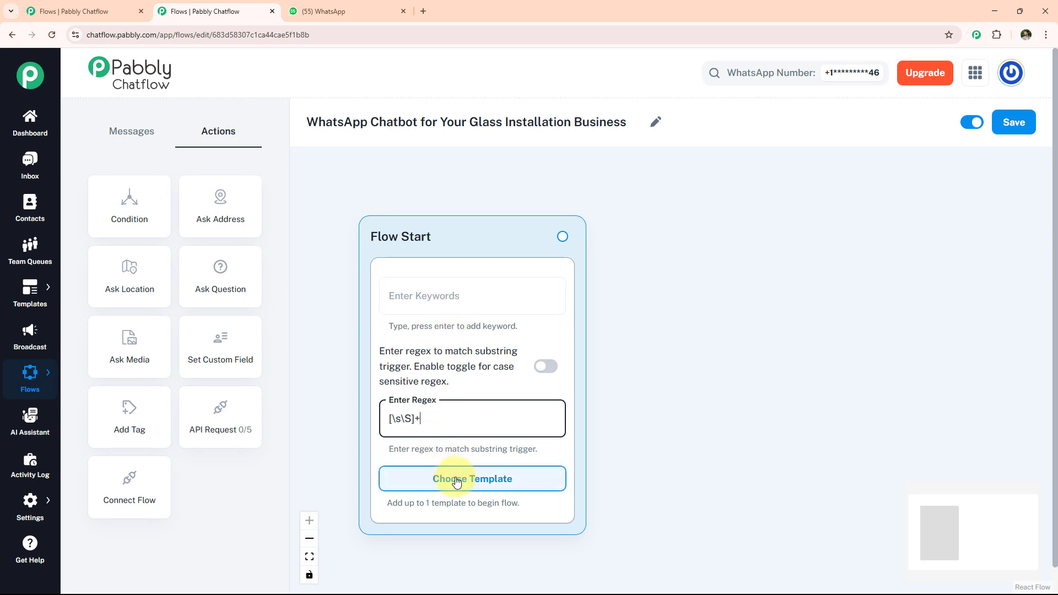
Step: Add a Text Button message node beside Flow Start and paste in the ClearView Glass Experts welcome message
click(131, 132)
drag(122, 208, 703, 325)
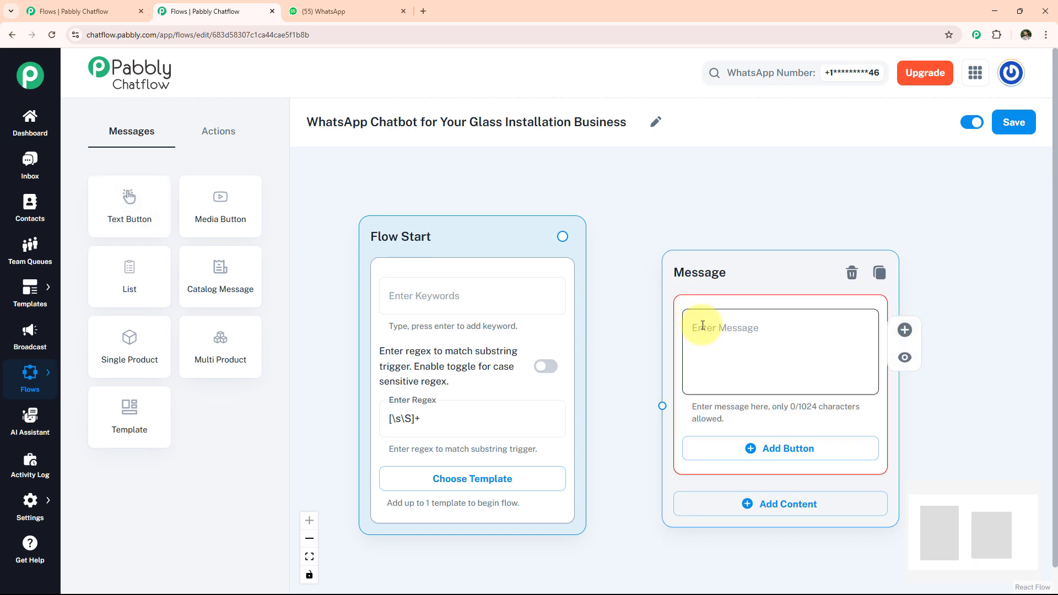
click(703, 326)
key(ctrl+v)
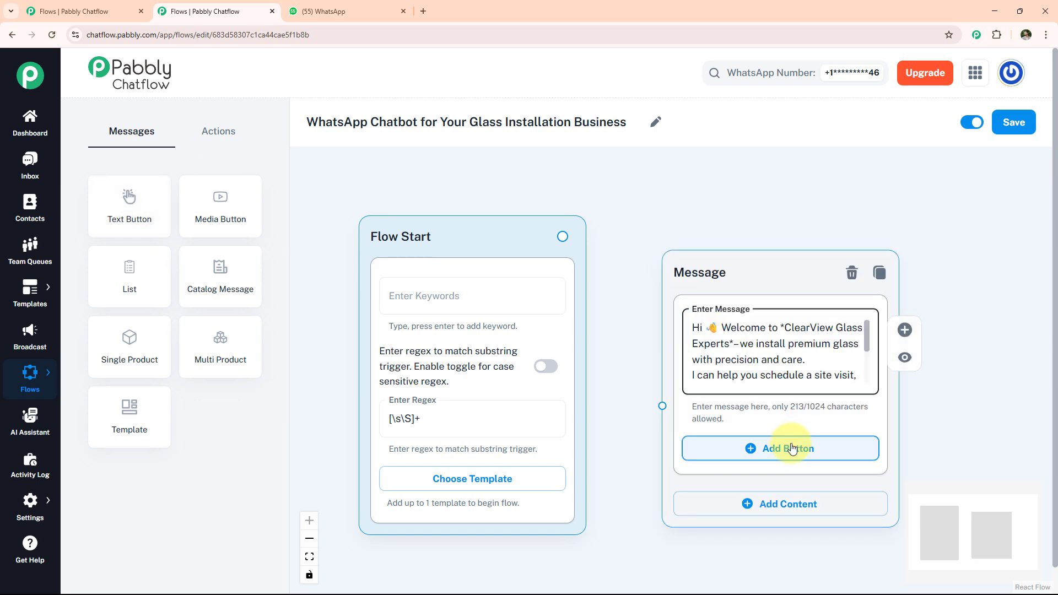
Step: Add the buttons "🗓️ Book Installation" and "🪟 Glass Type" to the welcome message and connect Flow Start to it
click(792, 451)
click(789, 446)
text(🗓️ Book Installation)
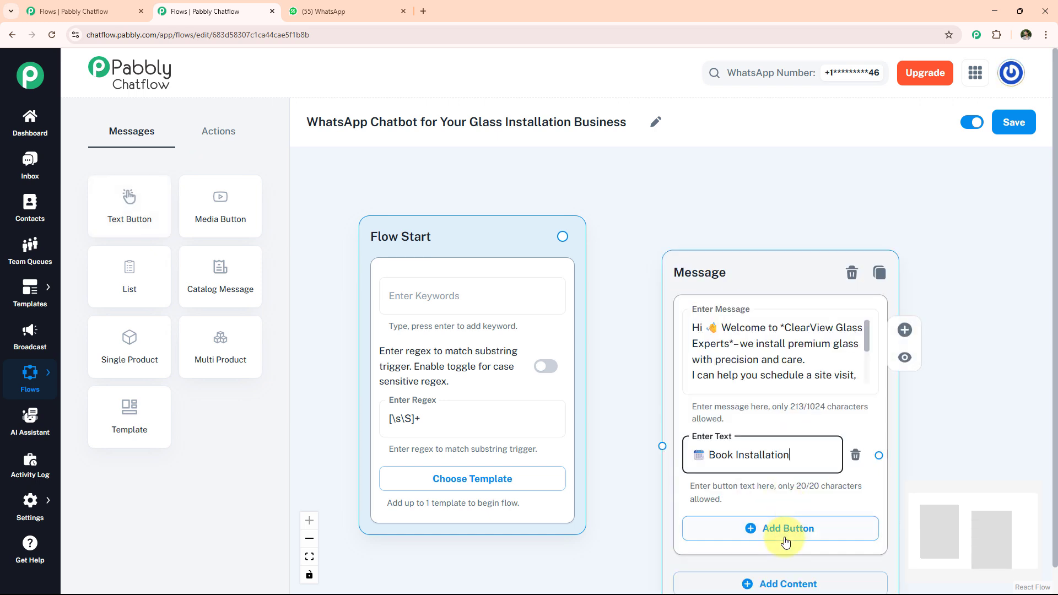
click(787, 530)
click(778, 532)
text(🪟 Glass Types)
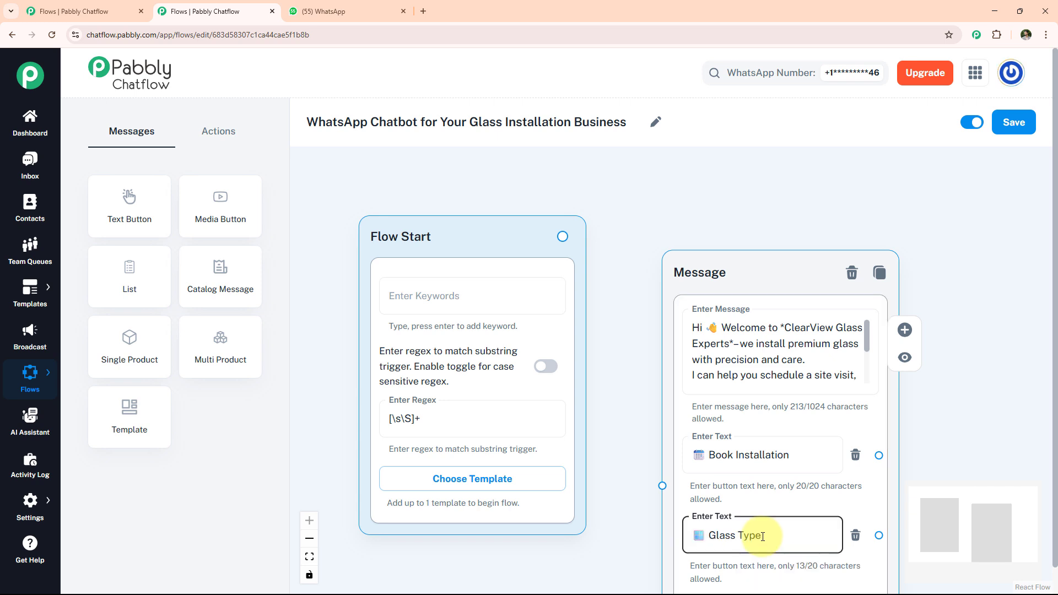
drag(563, 236, 660, 484)
Step: Add a Media Button node with the stacked glass sheets image from Downloads, the caption "Frosted / Privacy Glass" and a "Book Now" button
drag(221, 207, 708, 238)
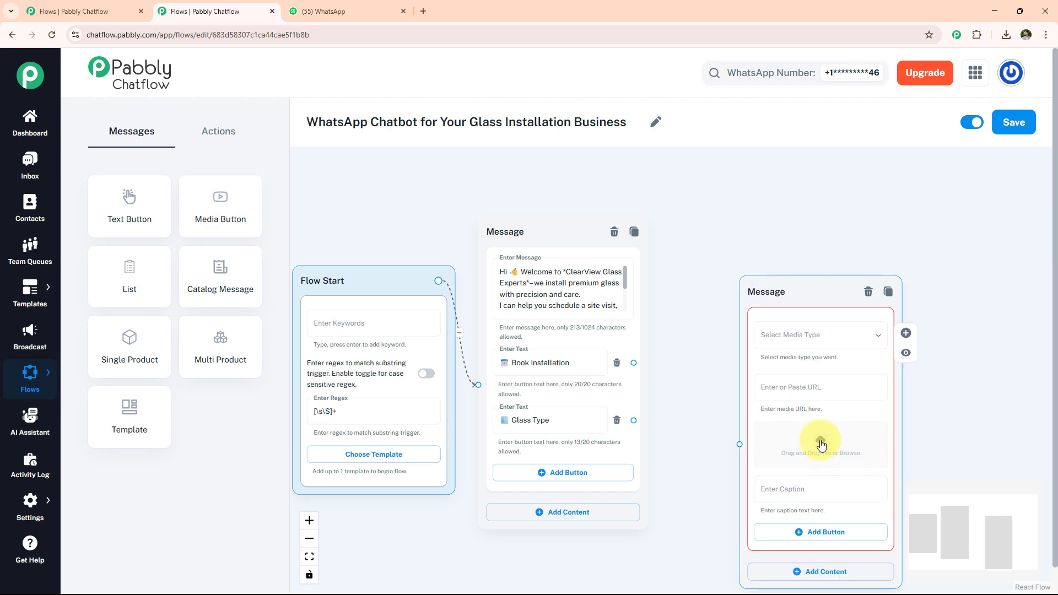
click(821, 443)
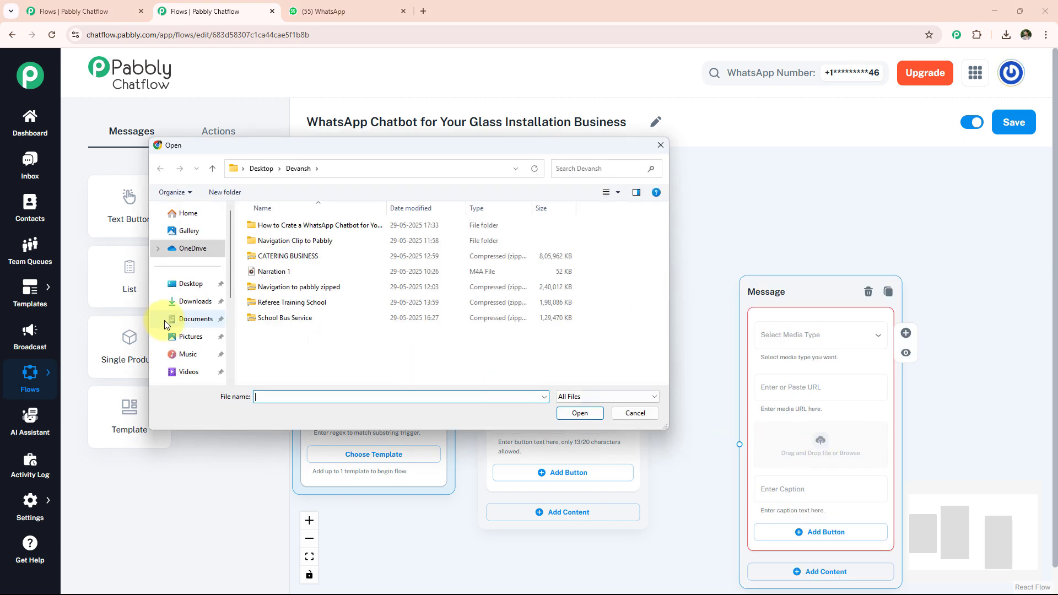
click(195, 301)
click(316, 256)
click(580, 413)
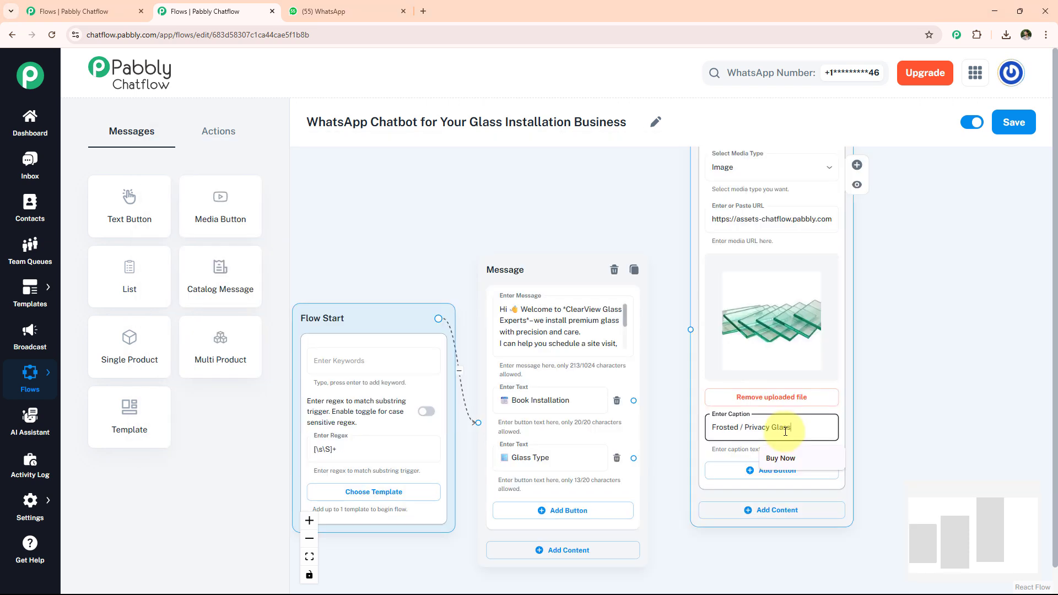
click(785, 471)
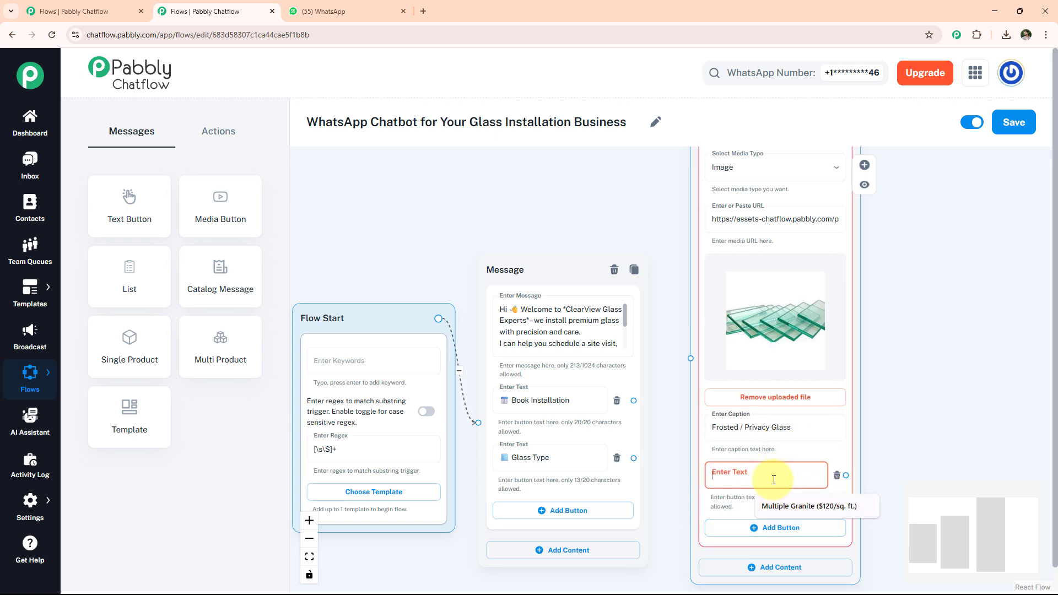
Step: Add a second image captioned "Laminated Safety Glass" with a "Book Now" button, and connect the Glass Type button to this media message
click(803, 567)
click(740, 515)
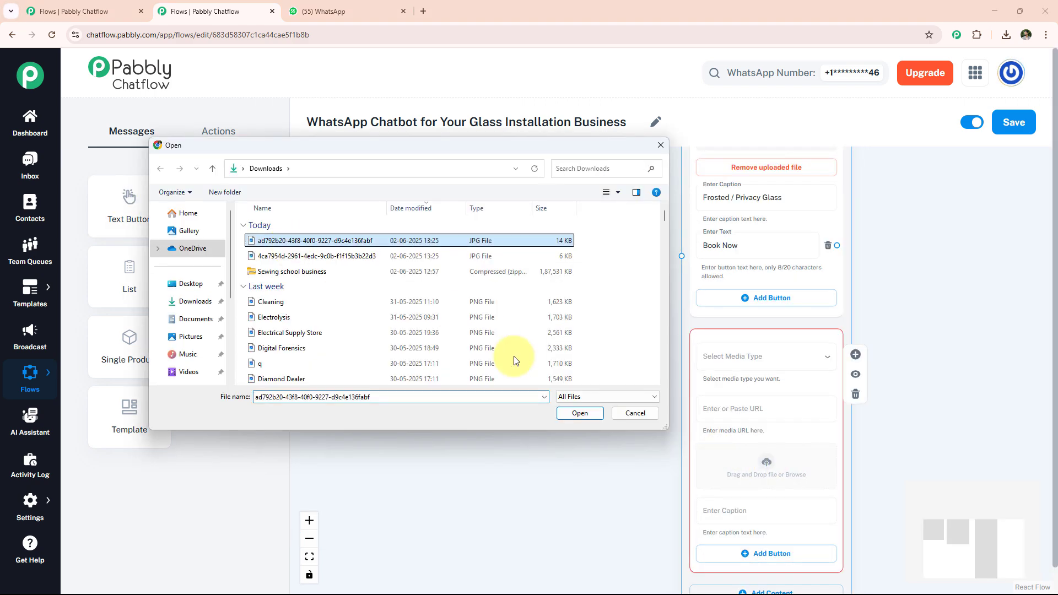
click(571, 413)
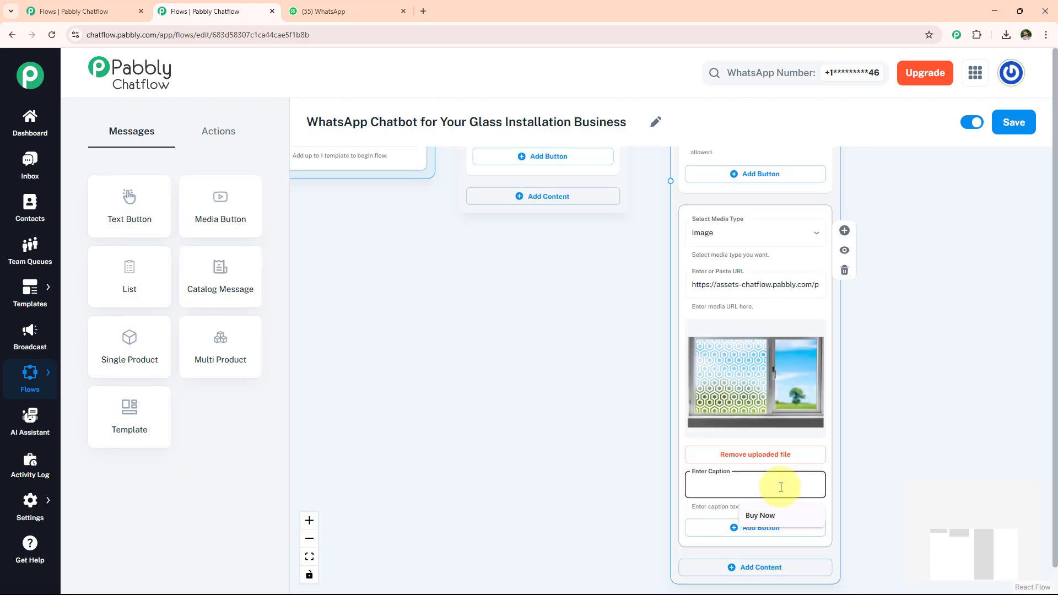
click(744, 527)
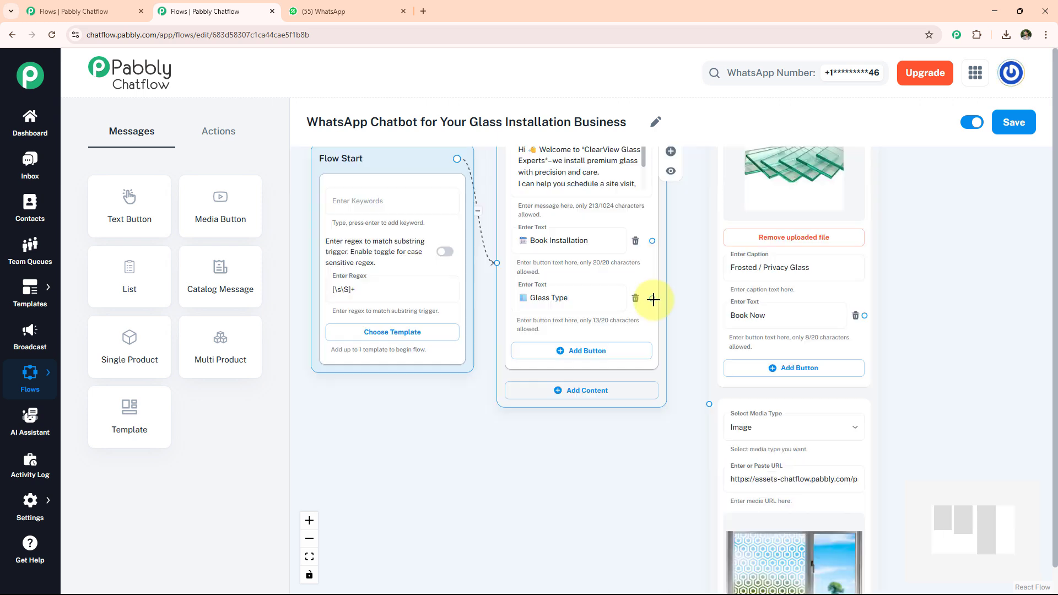
drag(653, 298, 710, 405)
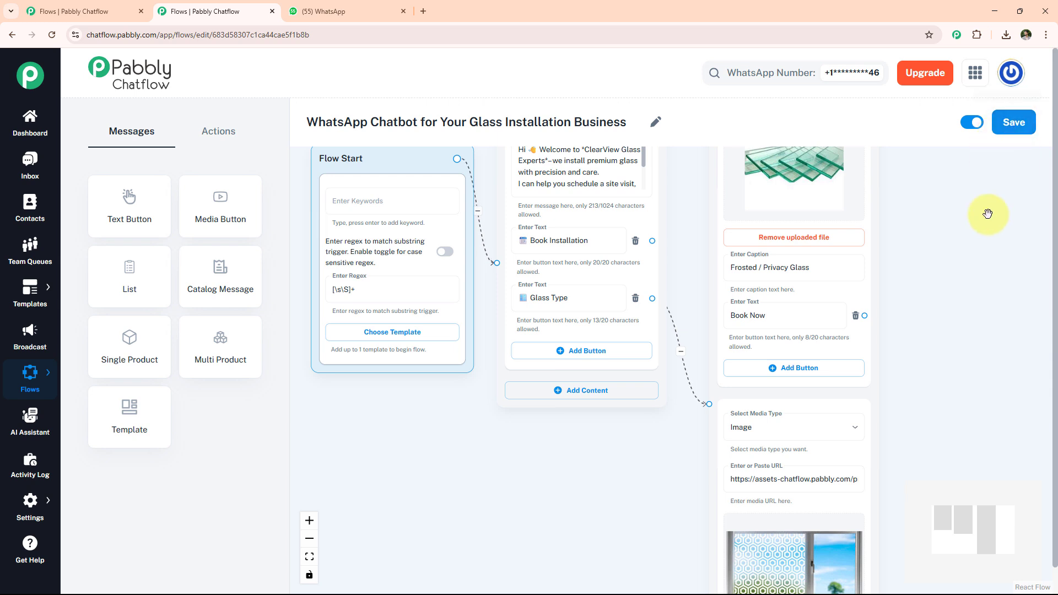
Step: Add an Ask Question node reading "We'll send a technician to assess your space. Please share your *Full Name*:" and connect the Book Installation button to it
click(218, 130)
drag(221, 275, 739, 256)
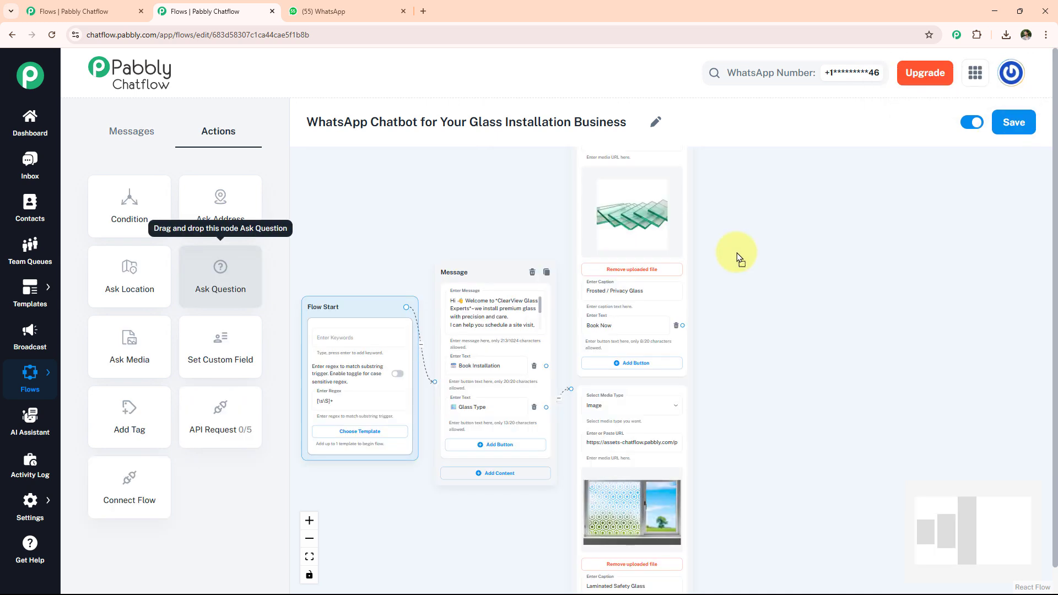
click(783, 305)
text(We'll send a technician to assess your space.  Please share your *Full Name*:)
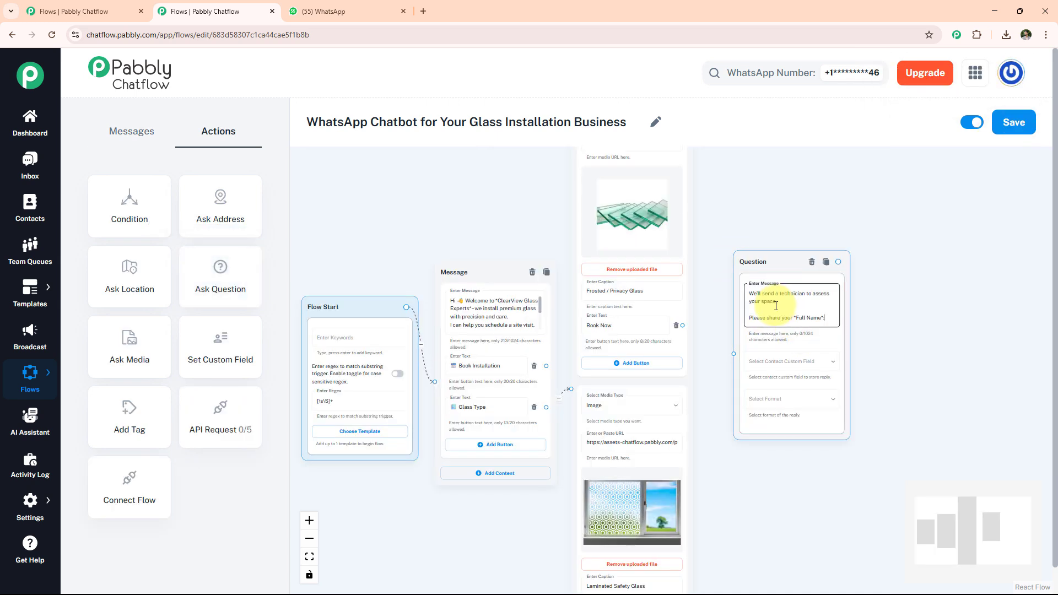
drag(546, 366, 734, 355)
Step: Store the full-name question's reply in the Fullname custom field and set its format to Text
click(775, 361)
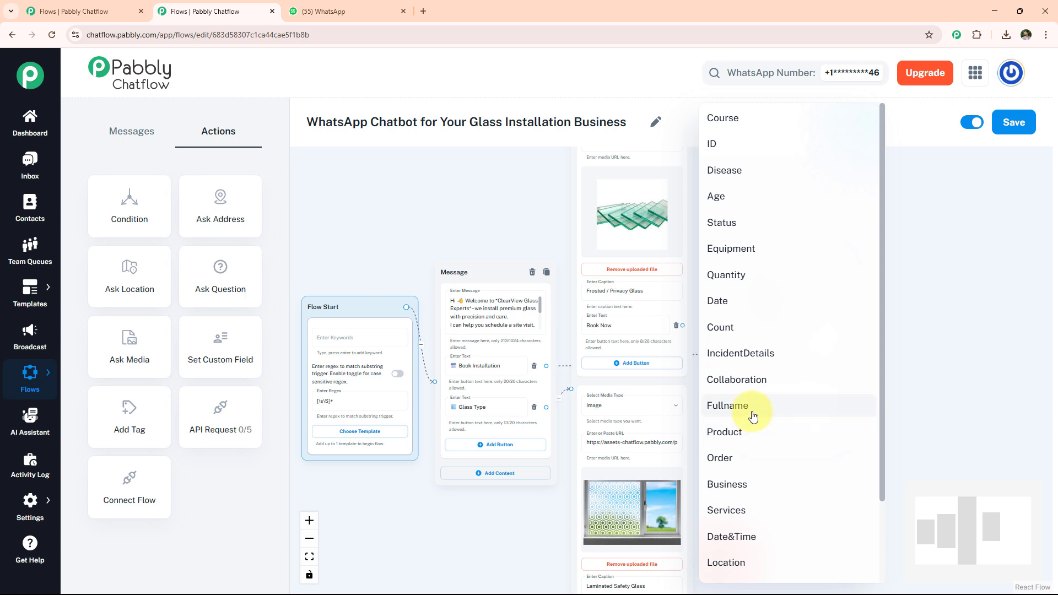
click(753, 406)
scroll(799, 420, up, 2)
click(761, 392)
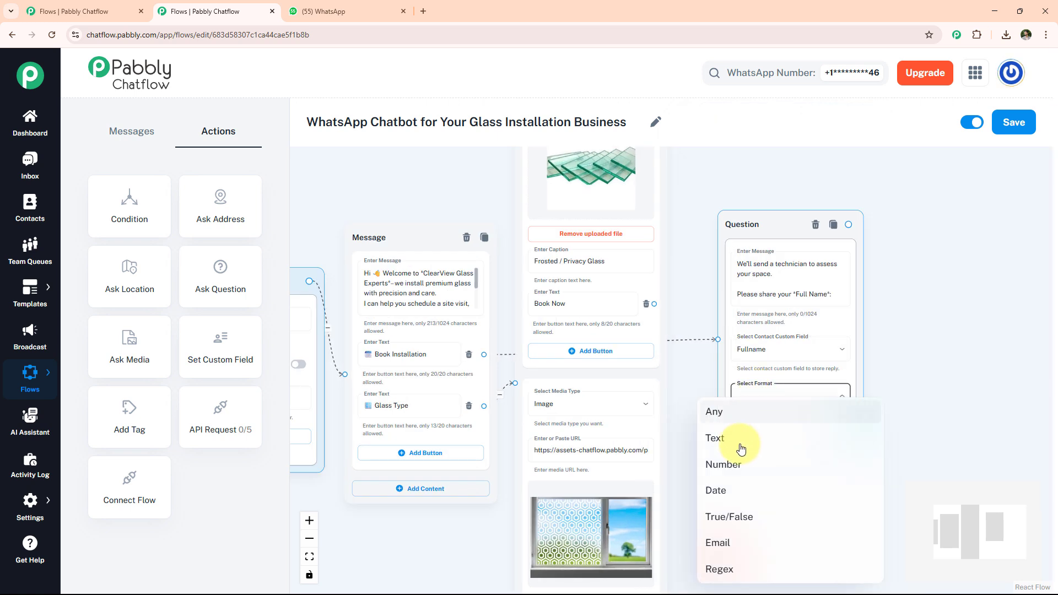
click(741, 445)
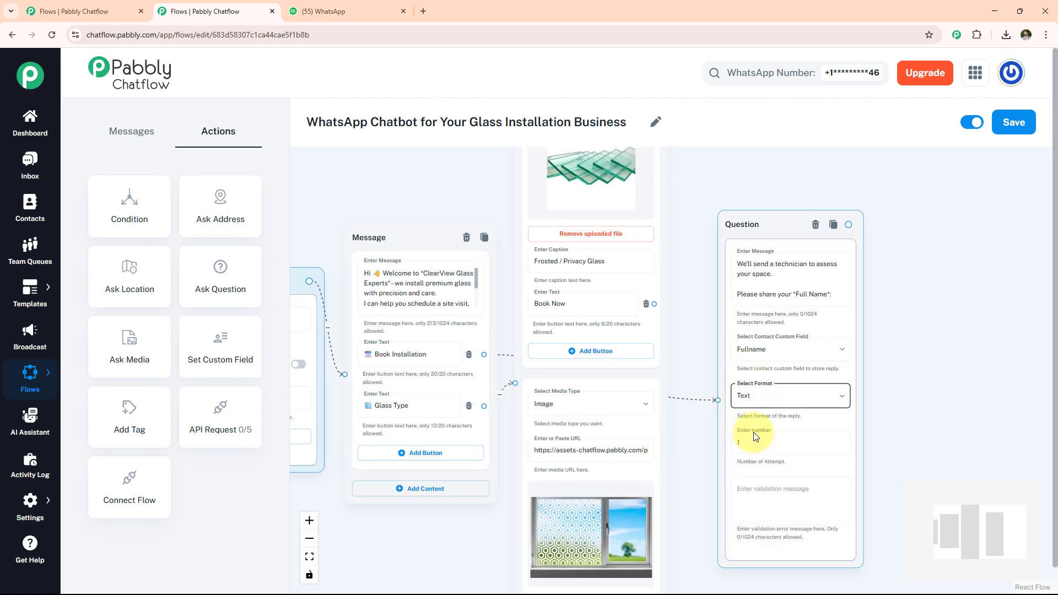
scroll(792, 297, up, 2)
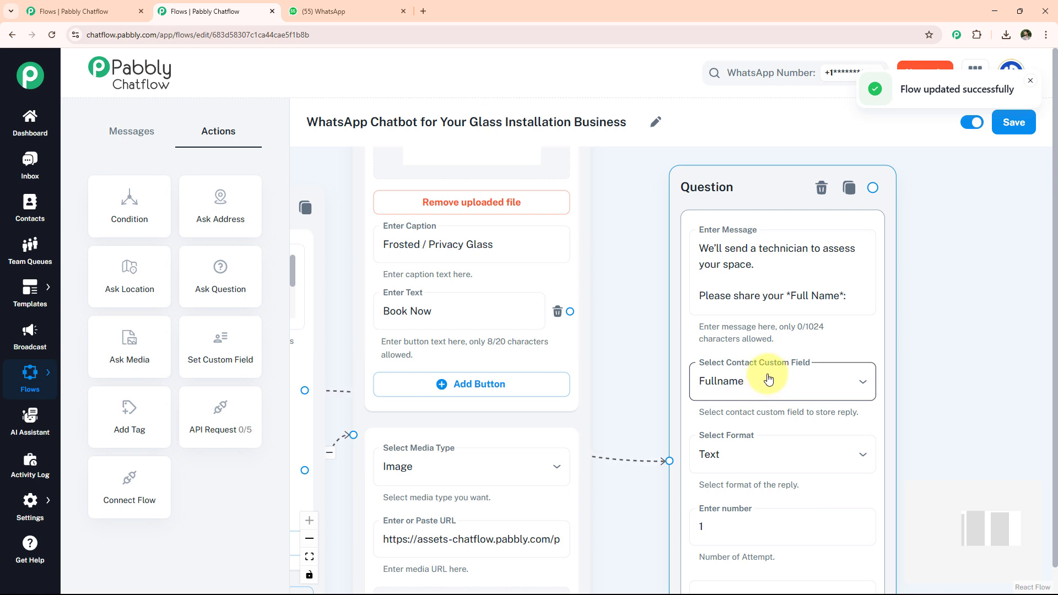
Step: Open the Contact Custom Fields settings and look through the existing fields
mouse_move(30, 500)
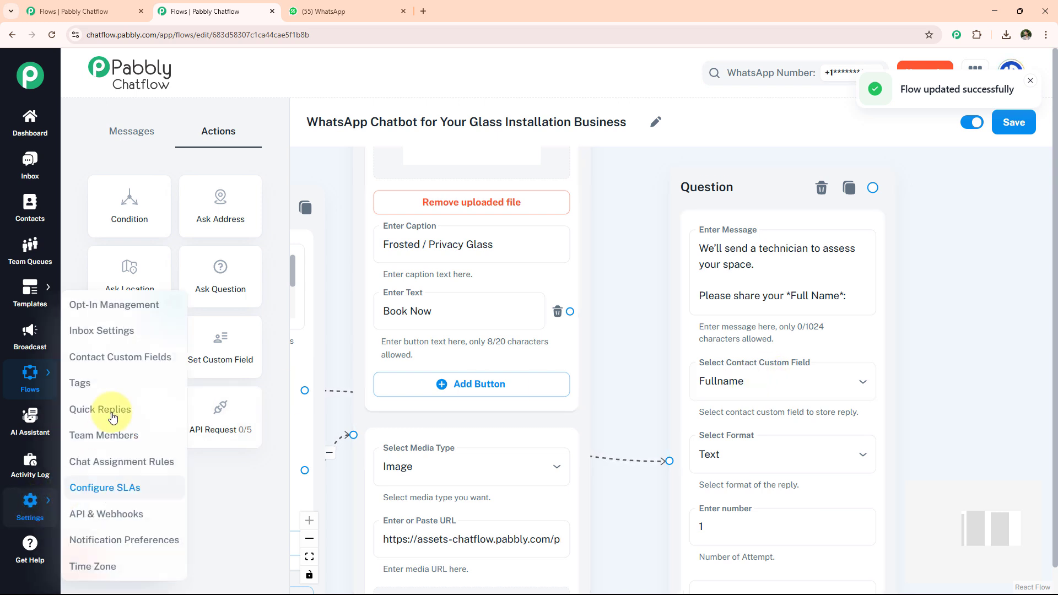
click(113, 359)
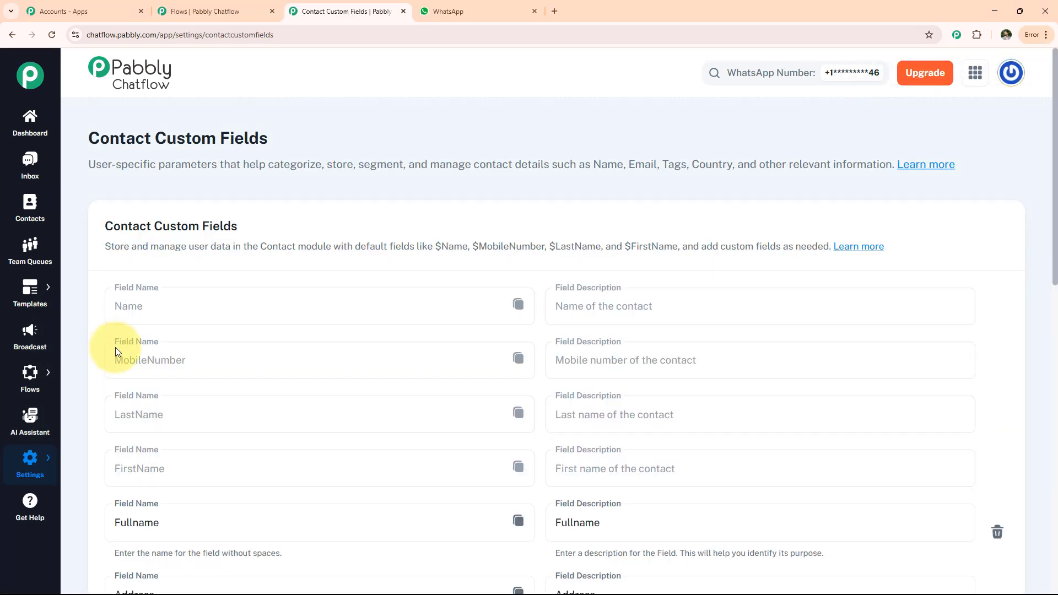
scroll(124, 355, down, 4)
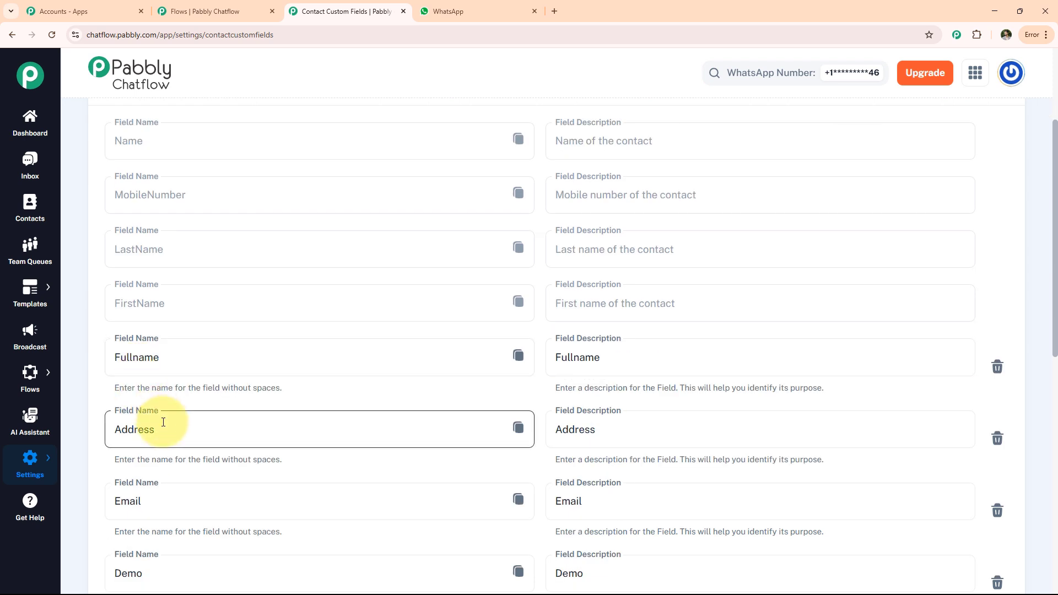
scroll(167, 428, down, 6)
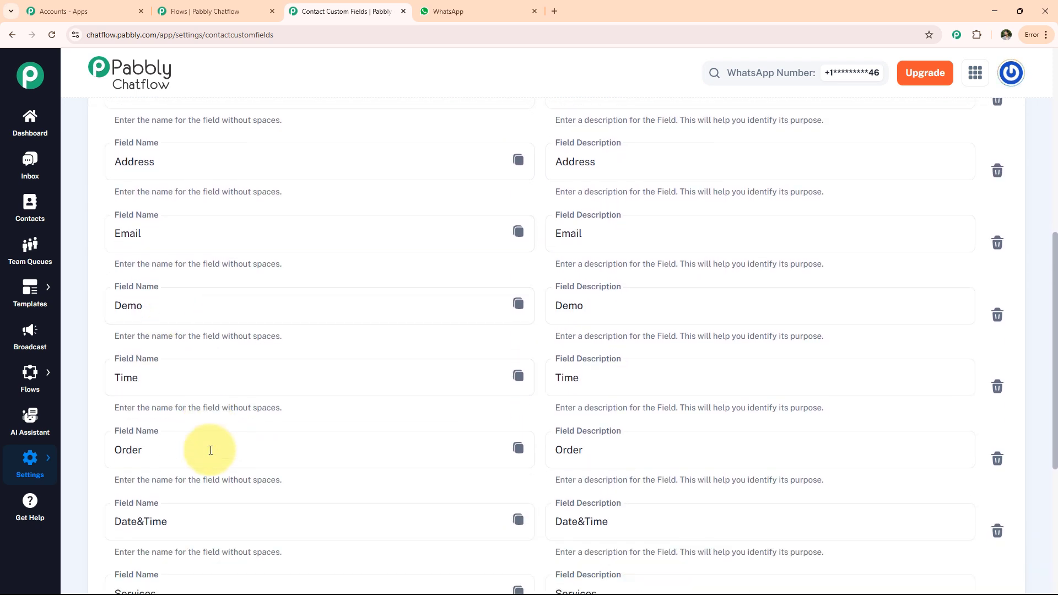
scroll(193, 432, down, 3)
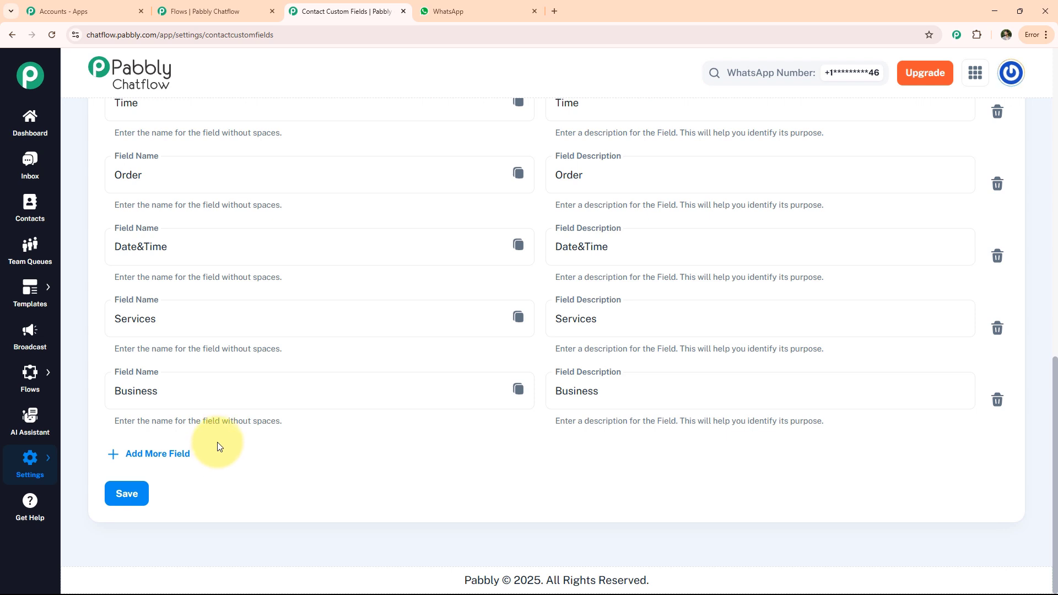
Step: Add a contact custom field named "xyz" and save the custom fields
click(150, 457)
click(149, 459)
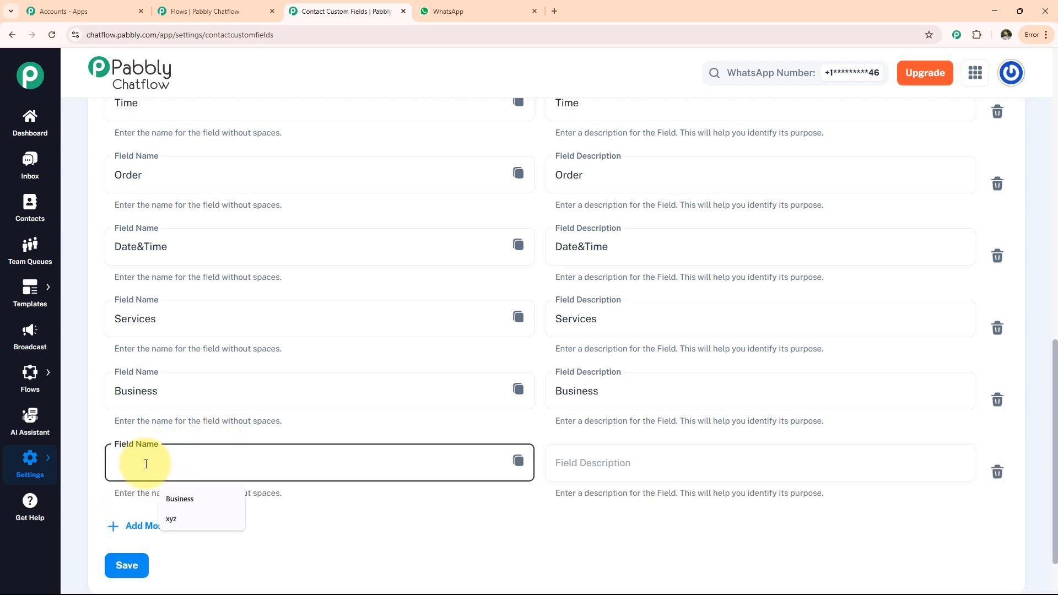
click(180, 516)
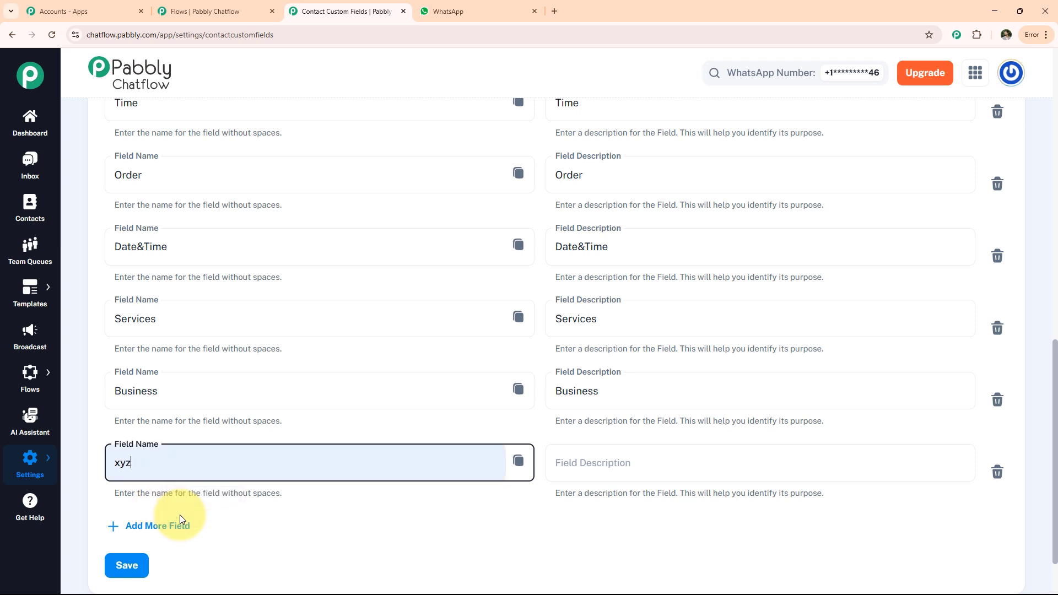
click(129, 568)
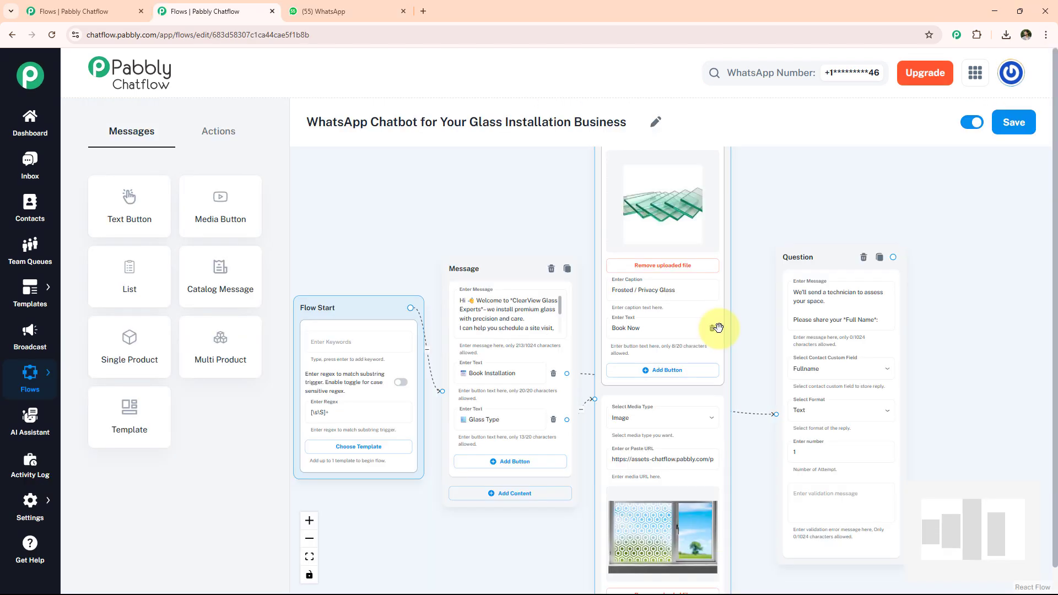
Step: Connect both "Book Now" buttons of the media message to the full-name question
drag(760, 456, 734, 407)
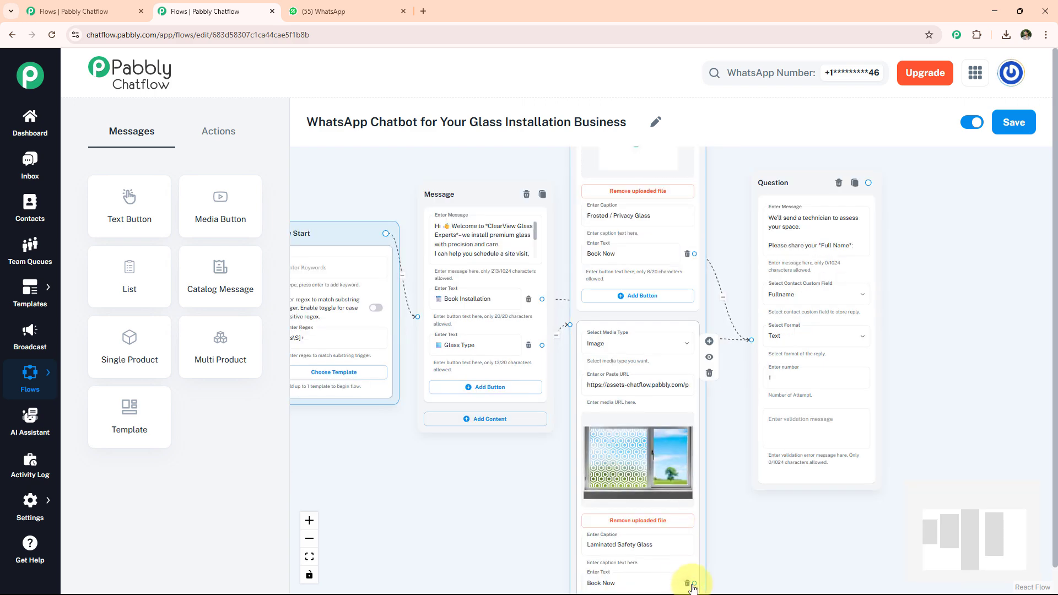
scroll(733, 401, down, 1)
Step: Add another Ask Question node after the full-name question with the message "Please share your *Address*:"
click(218, 131)
drag(221, 276, 803, 266)
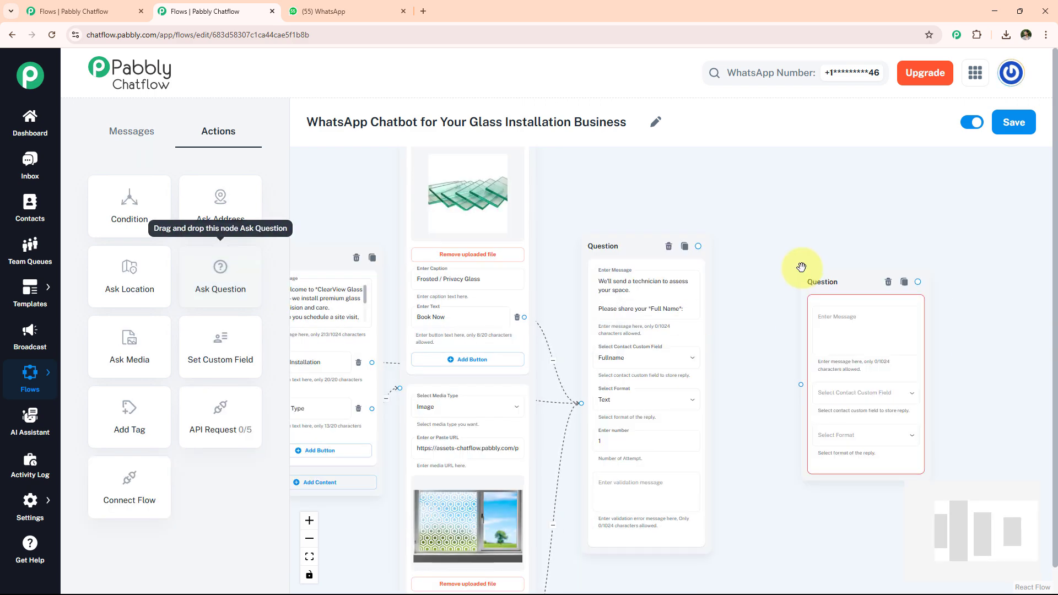
click(835, 323)
text(Please share your *Address*:)
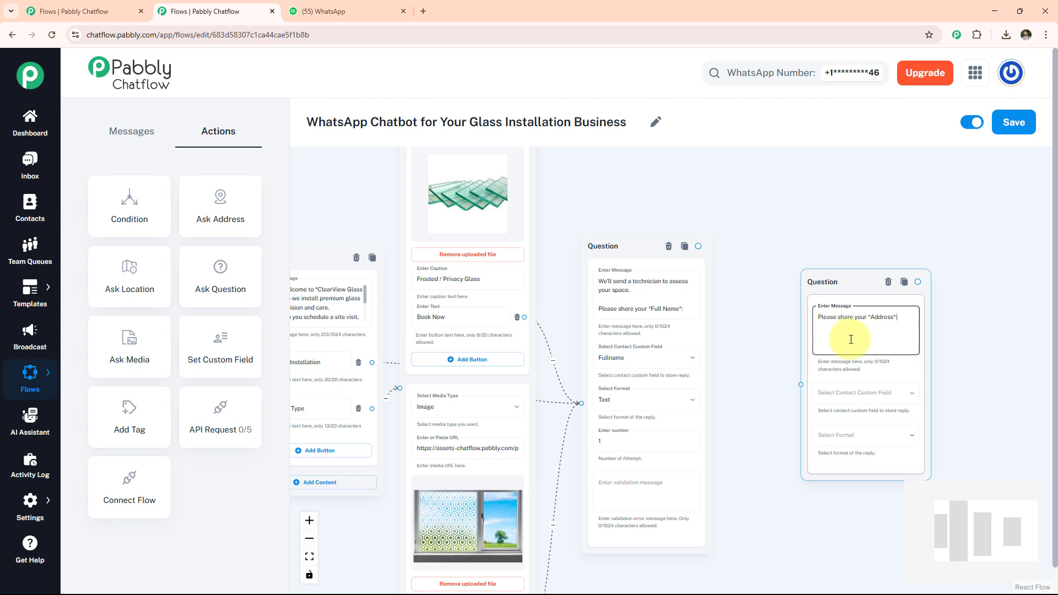
Step: Store the address question's reply in the Address field in Text format, and connect the full-name question to it
scroll(835, 325, up, 1)
click(855, 401)
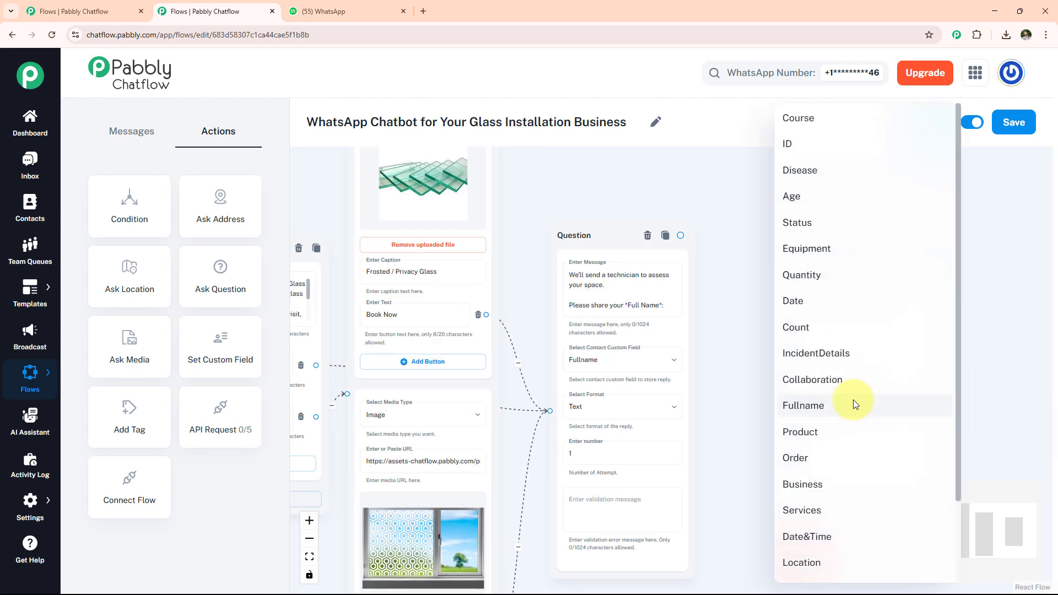
scroll(838, 527, down, 2)
click(821, 568)
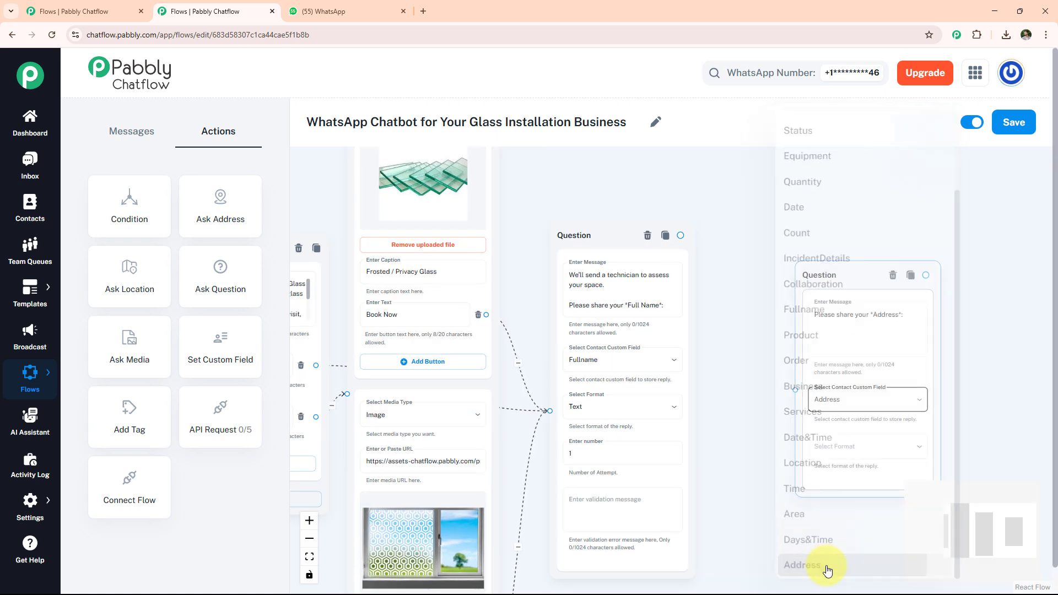
click(856, 446)
click(852, 441)
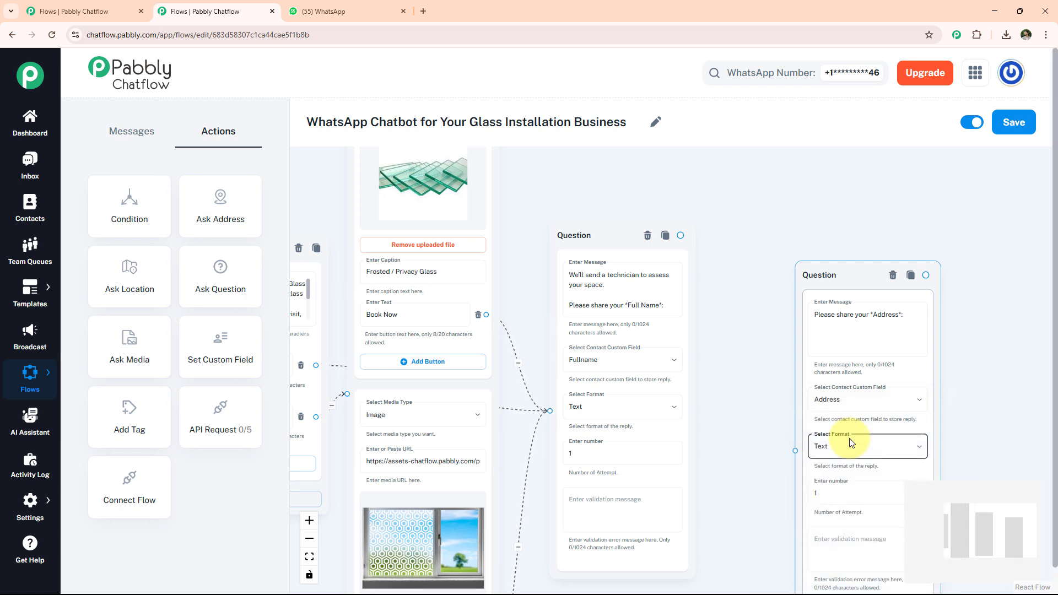
drag(681, 235, 795, 450)
Step: Add another Ask Question node after the address question with the message "Preferred *Date & Time*:"
drag(1016, 369, 811, 349)
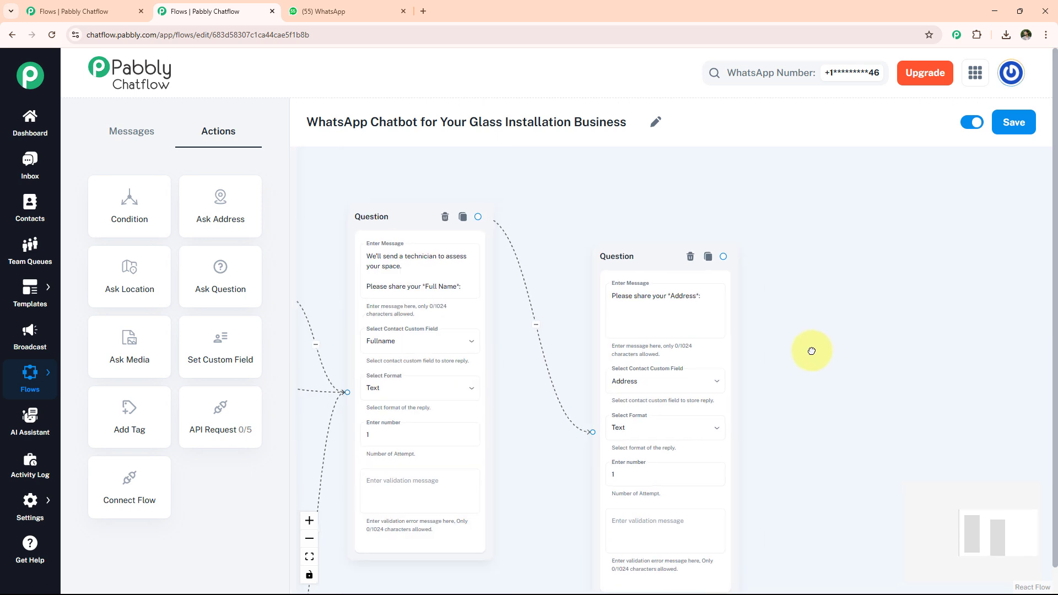
drag(221, 268, 800, 276)
click(838, 329)
text(Preferred *Date & Time*:)
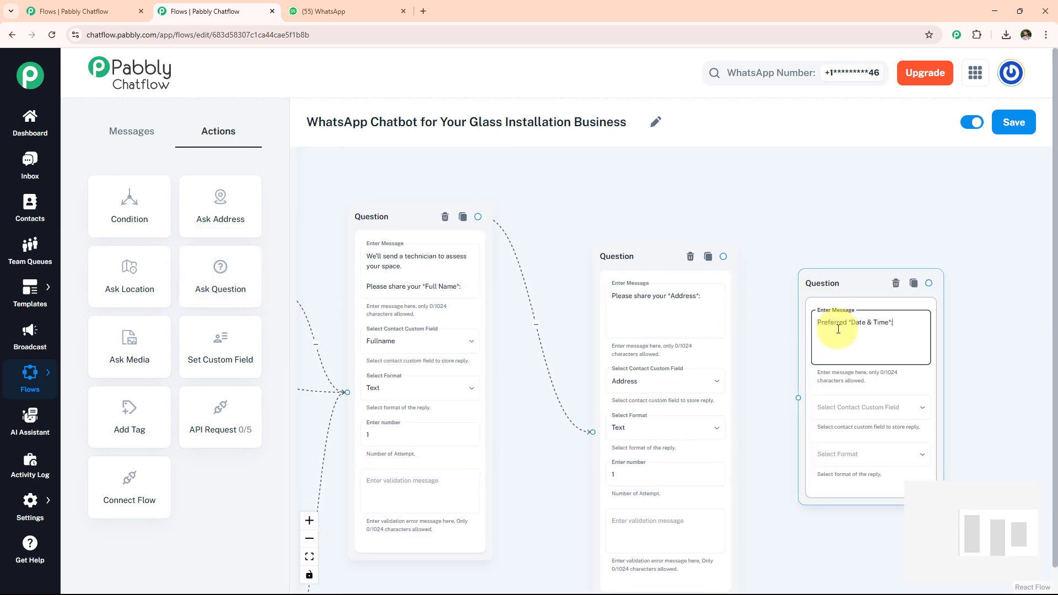
Step: Store the date and time question's reply in the Date&Time field in Text format, and connect the address question to it
click(851, 410)
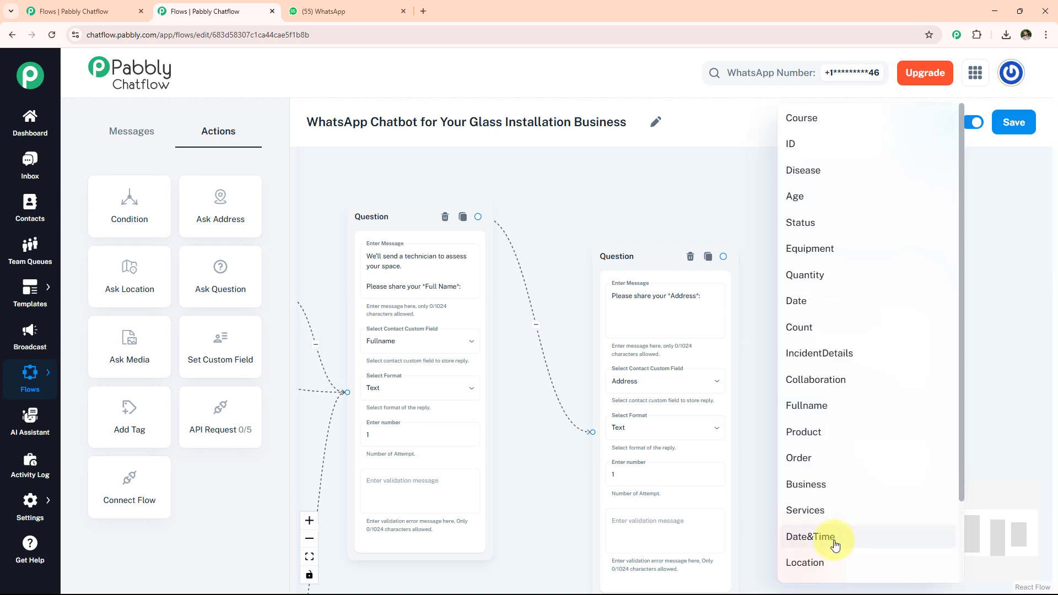
click(835, 537)
click(850, 459)
click(832, 432)
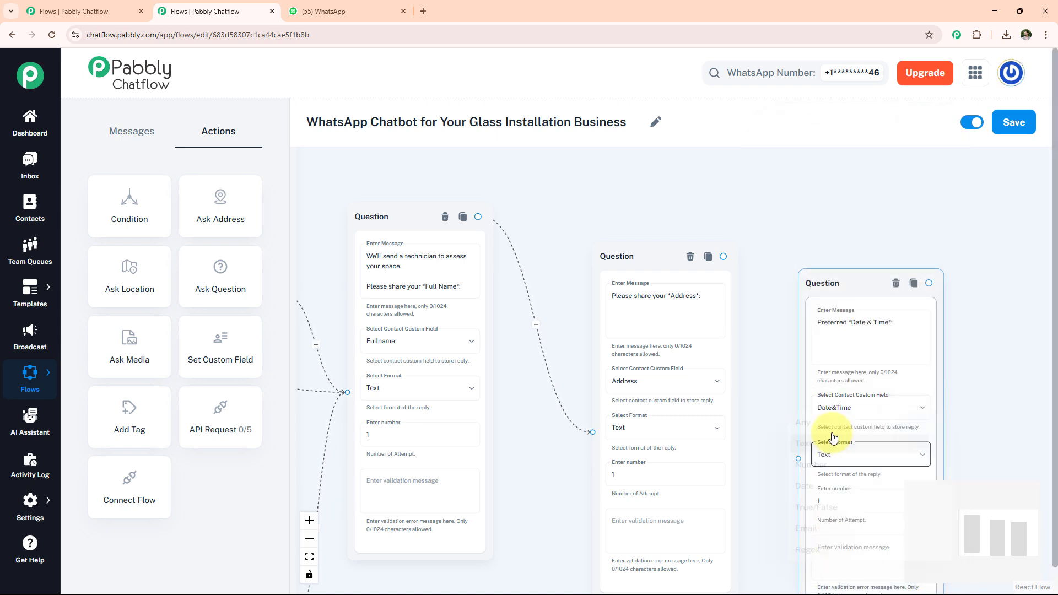
drag(723, 256, 798, 458)
Step: Add a Text Button message after the date and time question, listing under "Details:" Full Name *$Fullname*, Address *$Address* and Date & Time *$Date&Time*
drag(1001, 401, 737, 385)
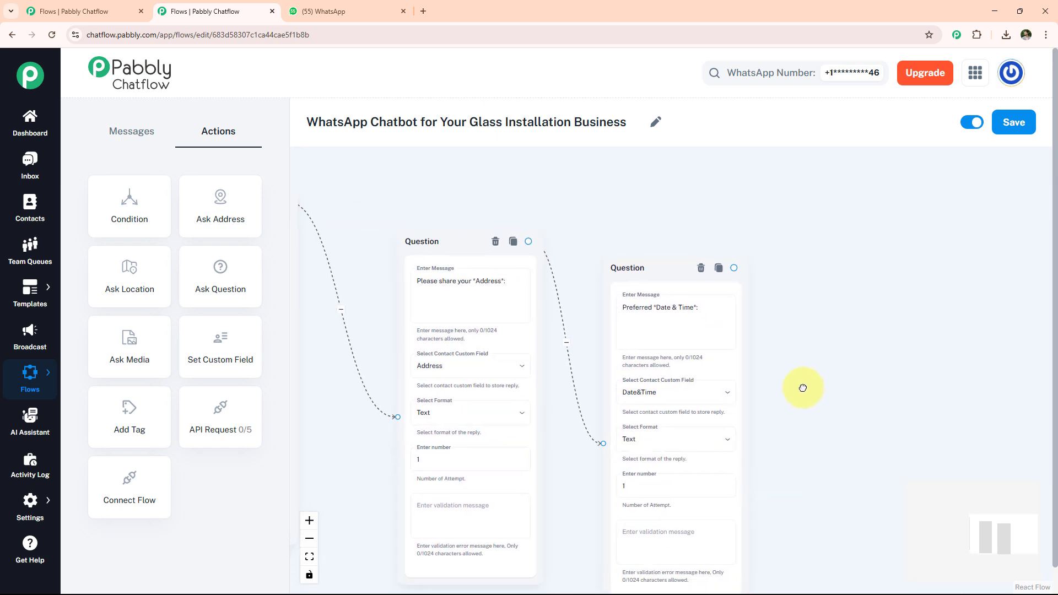
click(131, 131)
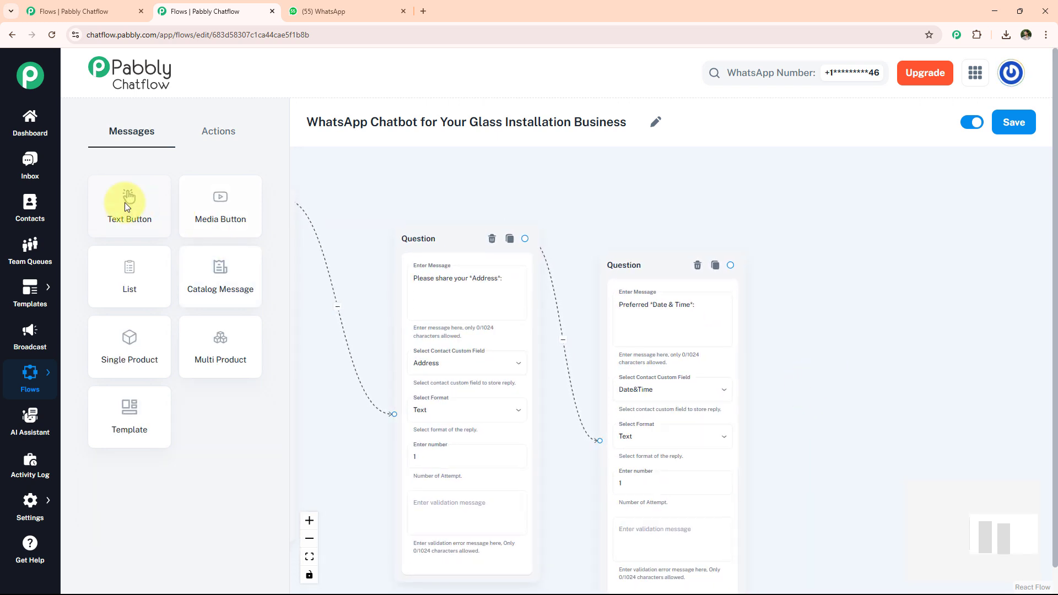
drag(130, 203, 827, 306)
click(871, 359)
text(👤 Full Name: *$Fullname* 📍 Address: *$Address* 📅 Date & Time: *$Date&Time*)
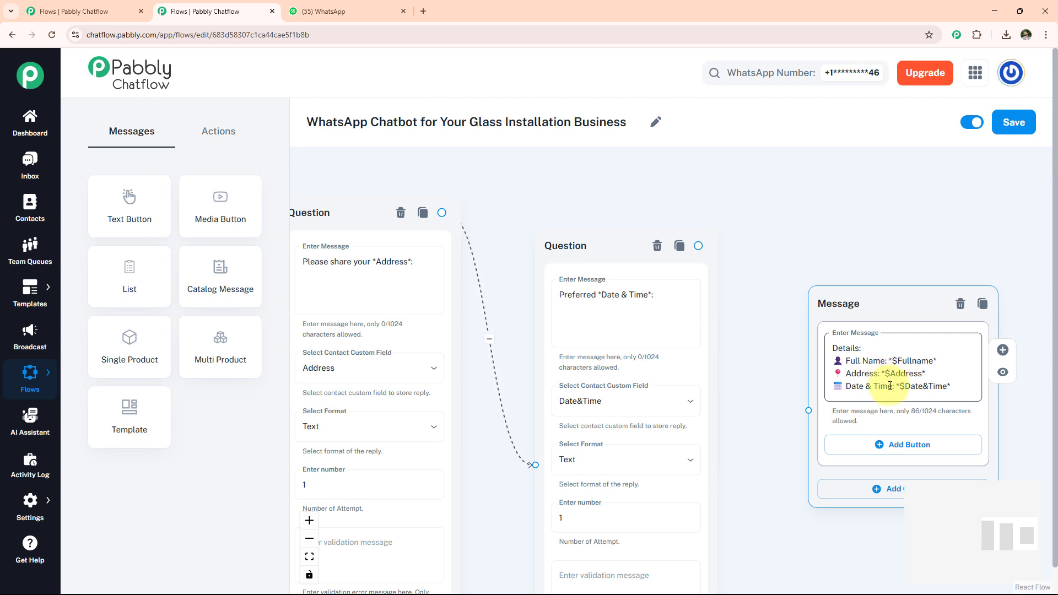
Step: Connect the date and time question to the details message and give that message a "Confirm" button
drag(698, 246, 809, 411)
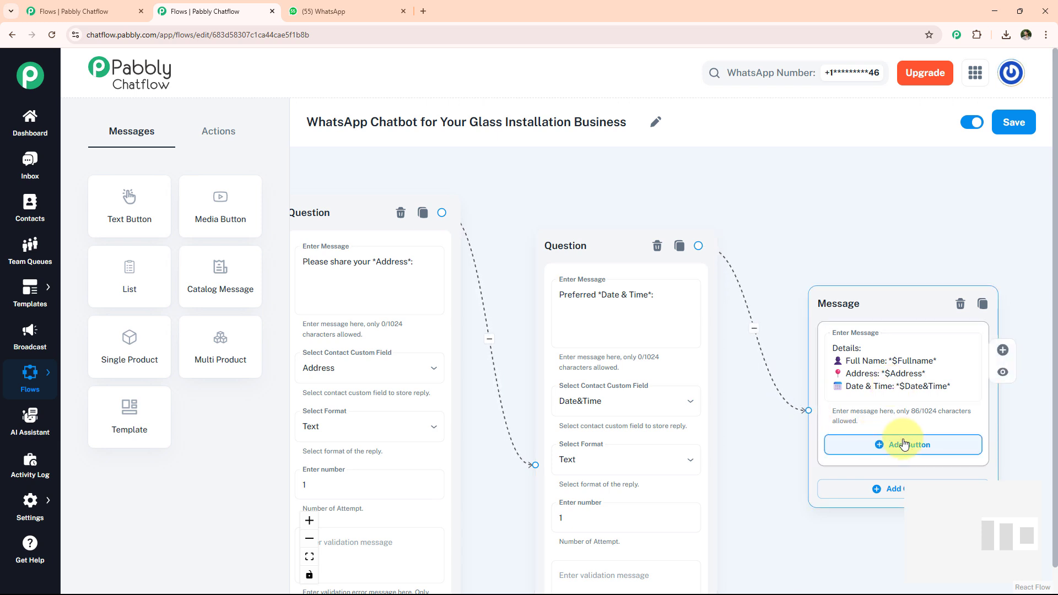
click(899, 444)
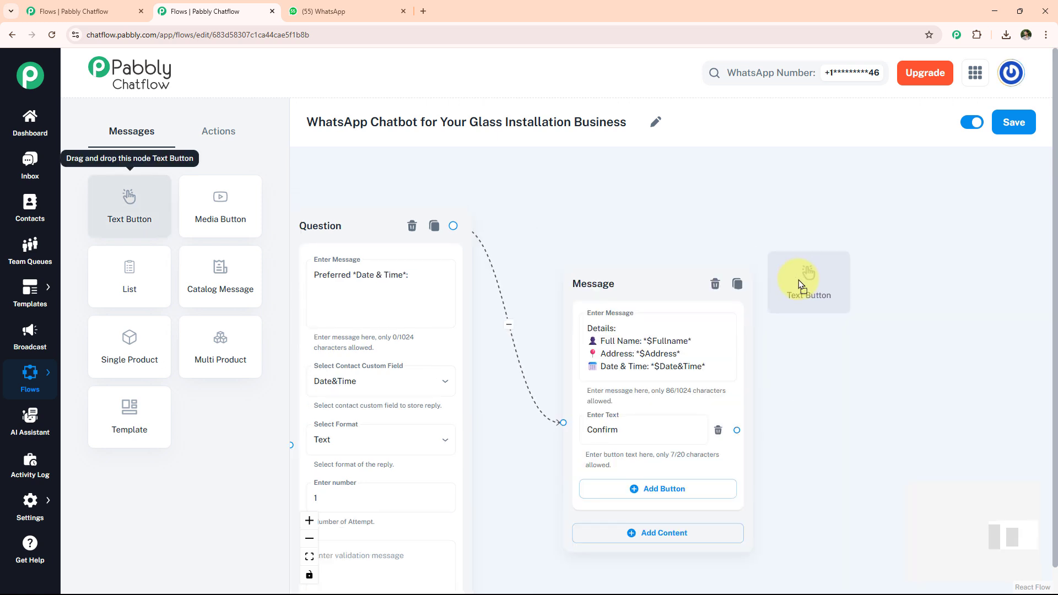
Step: Add a closing Text Button message ending "Your space deserves clarity. Your trust deserves precision." and connect the "Confirm" button to it
drag(803, 279, 808, 282)
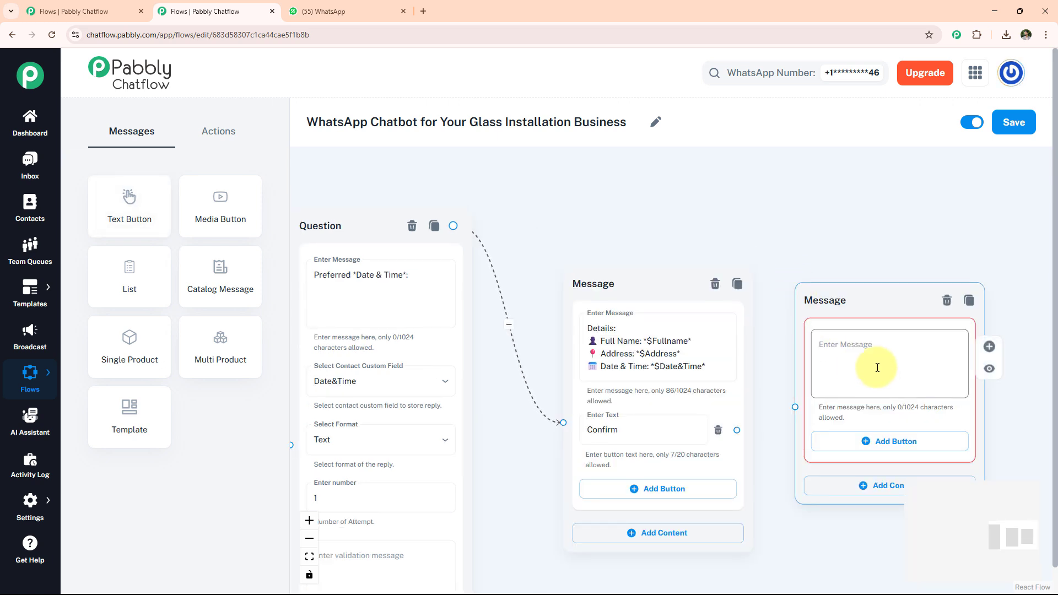
click(868, 346)
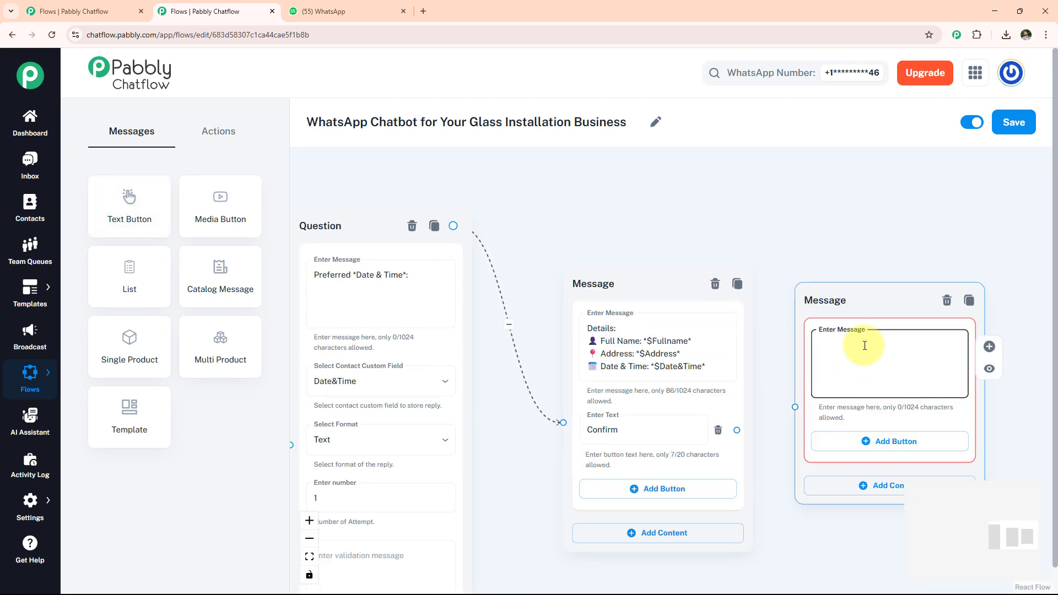
key(ctrl+v)
drag(737, 430, 794, 407)
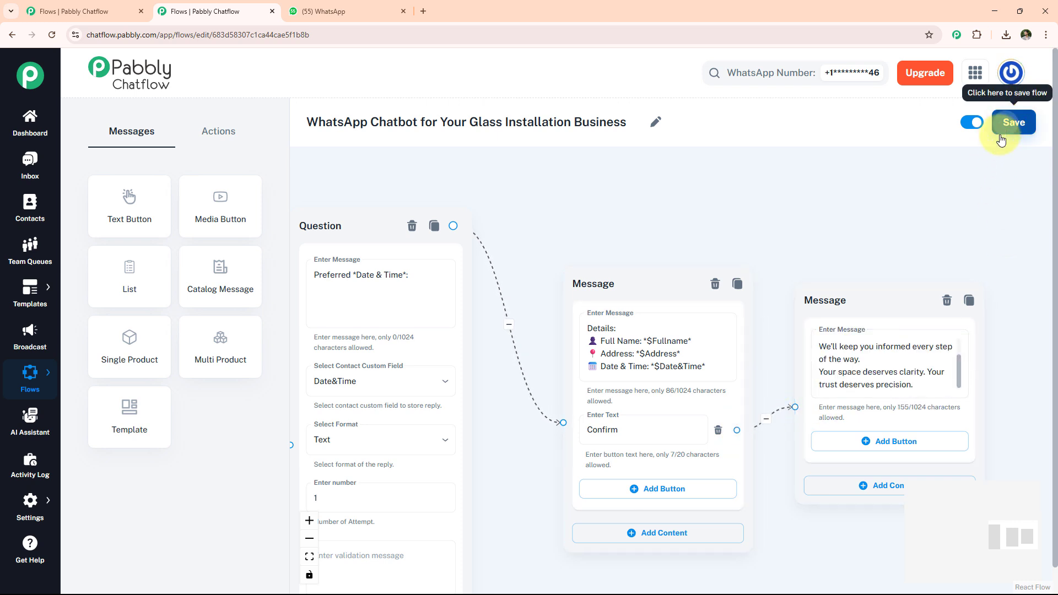
Step: Save the flow and look over the whole chain of nodes from Flow Start to the closing message
click(1013, 122)
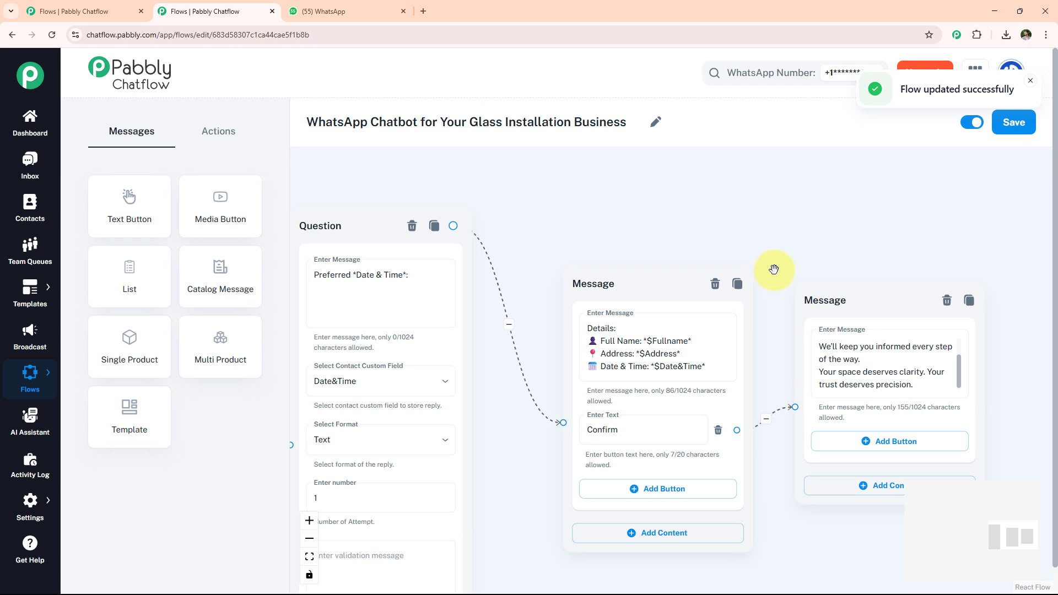
scroll(773, 269, down, 3)
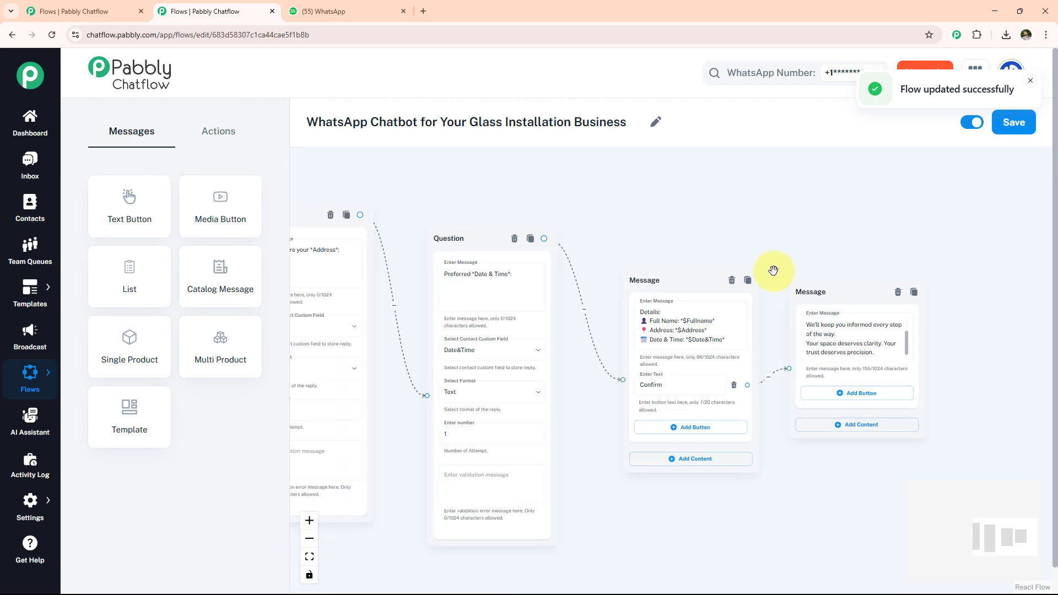
scroll(774, 269, down, 3)
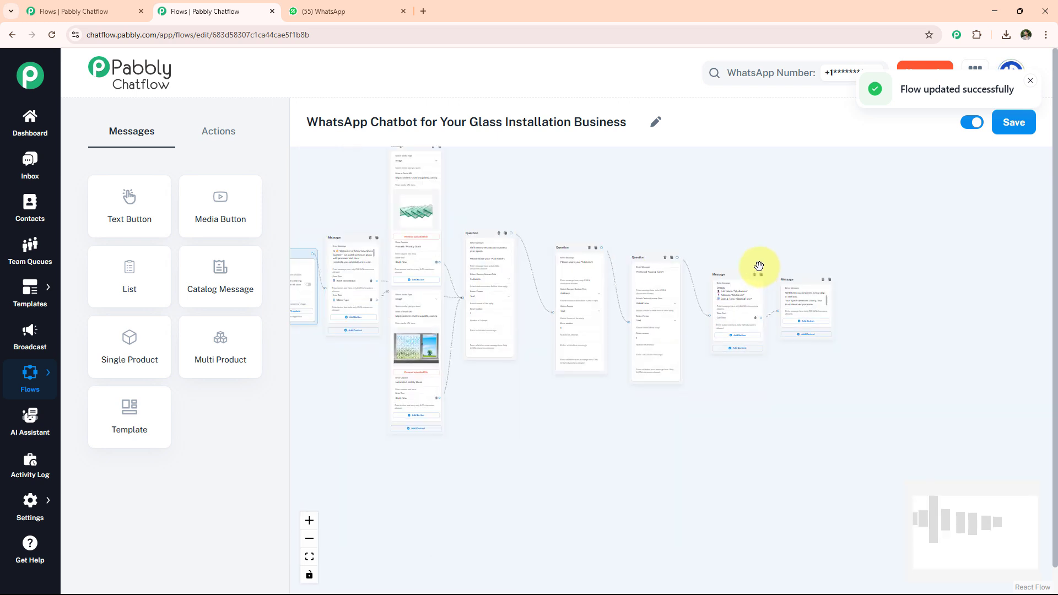
scroll(670, 302, up, 5)
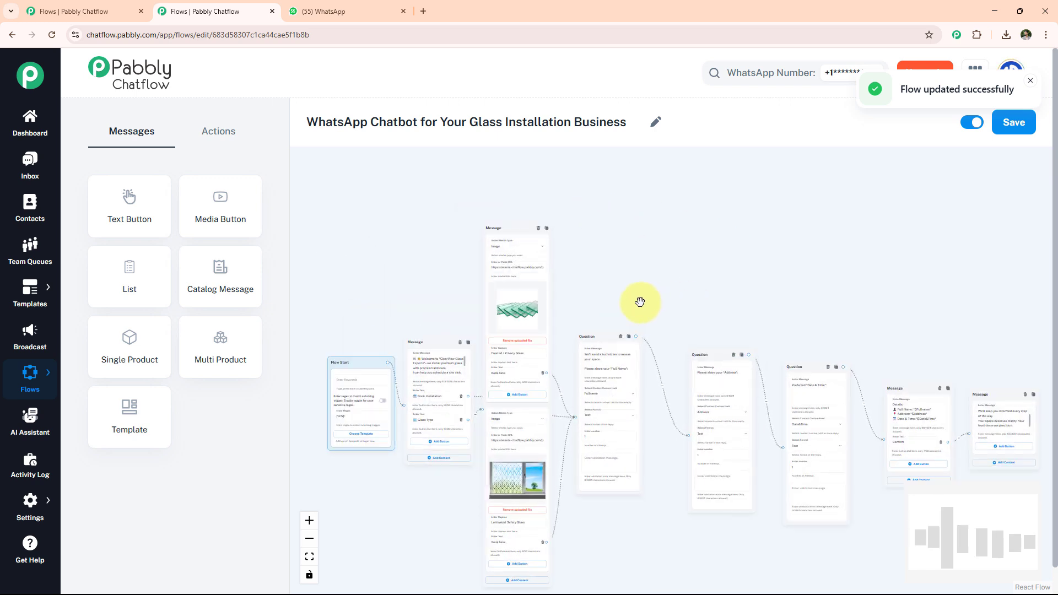
Step: Switch to WhatsApp Web and send "Hello" in the Glass Installation Business chat to trigger the chatbot
click(347, 12)
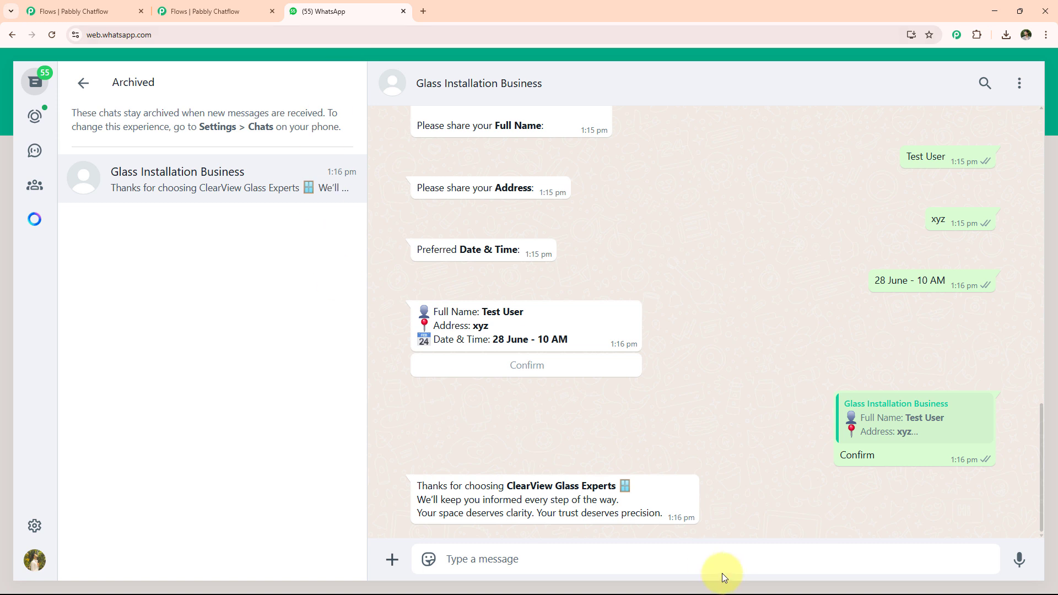
text(H)
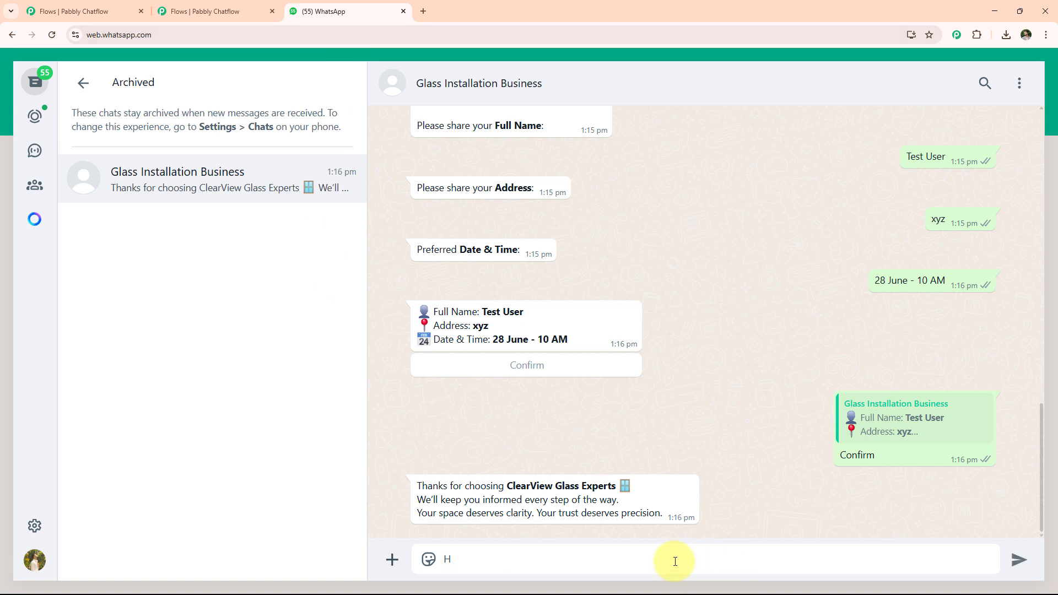
text(ello)
key(Return)
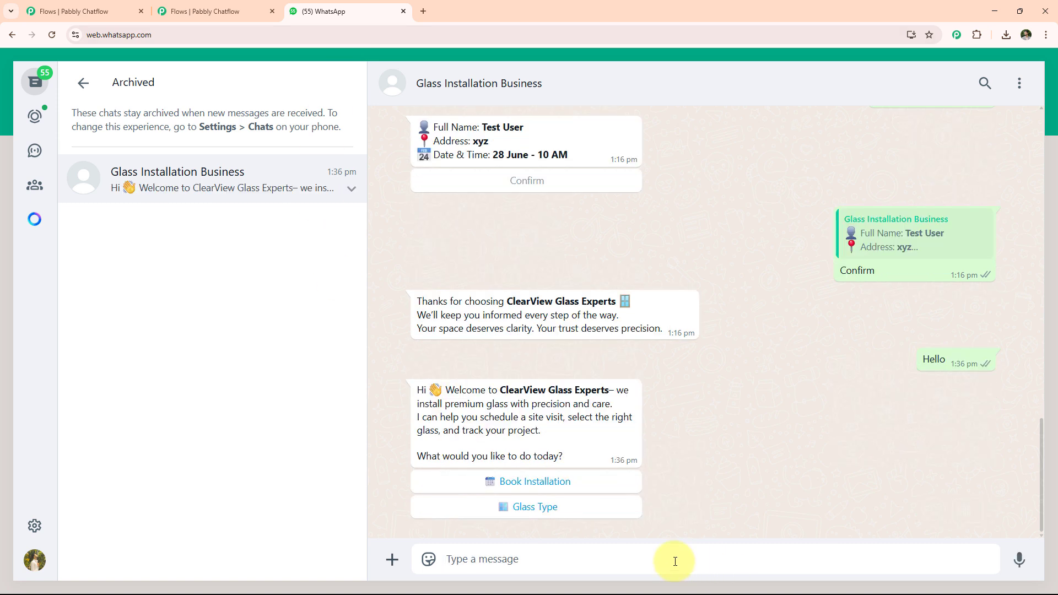